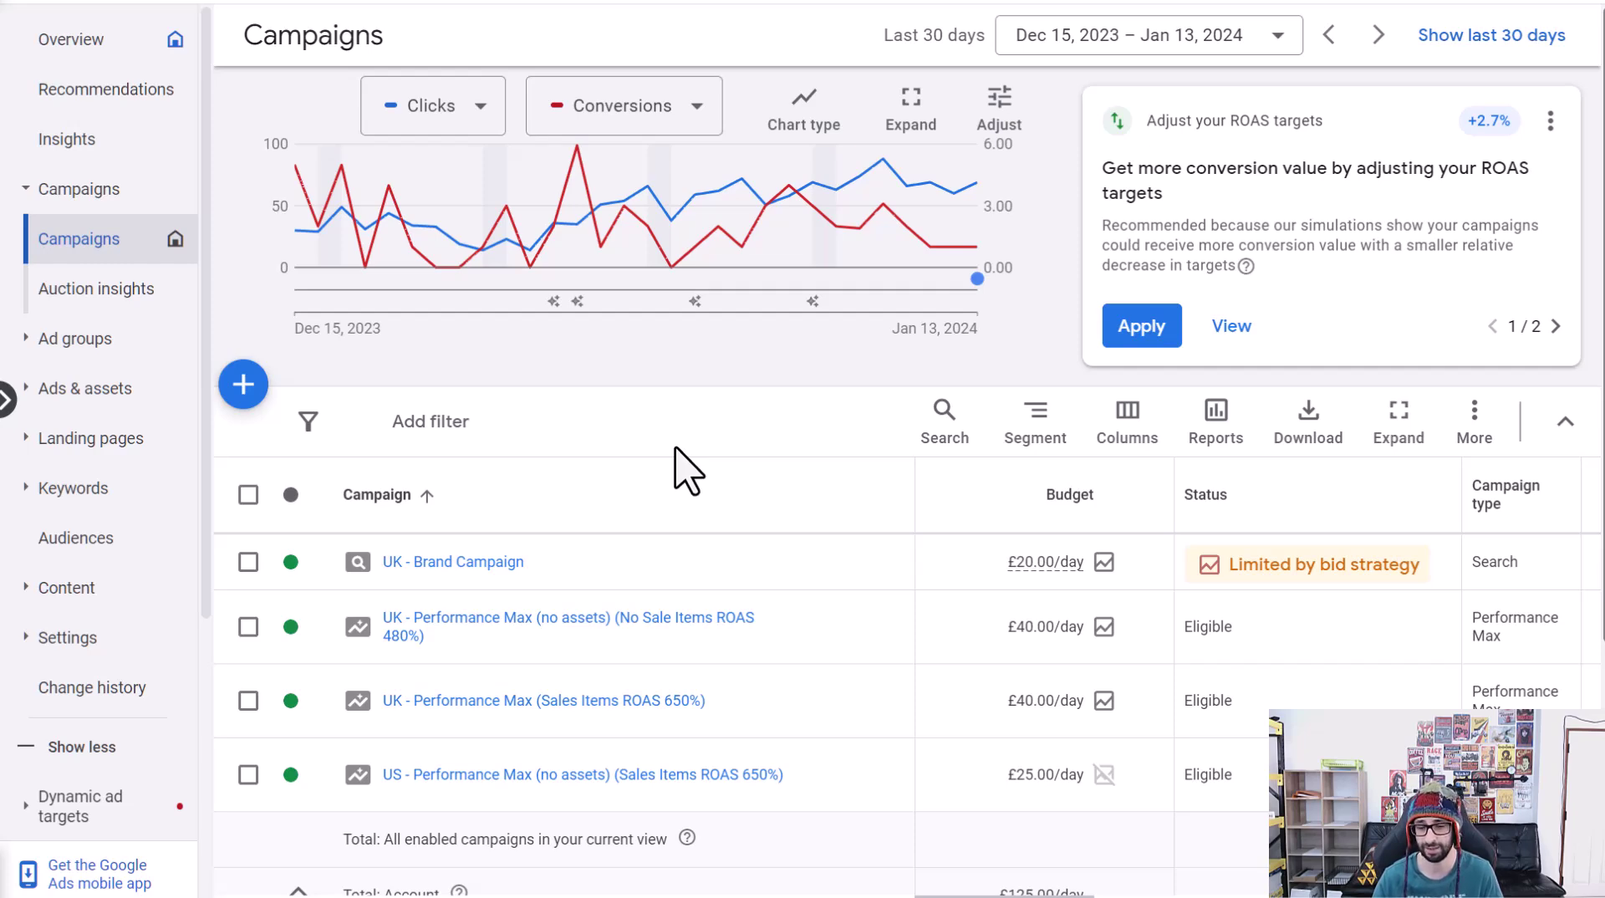
# Open the listing groups of asset group 650 in the campaign UK - Performance Max (Sales Items ROAS 650%)
pyautogui.click(660, 708)
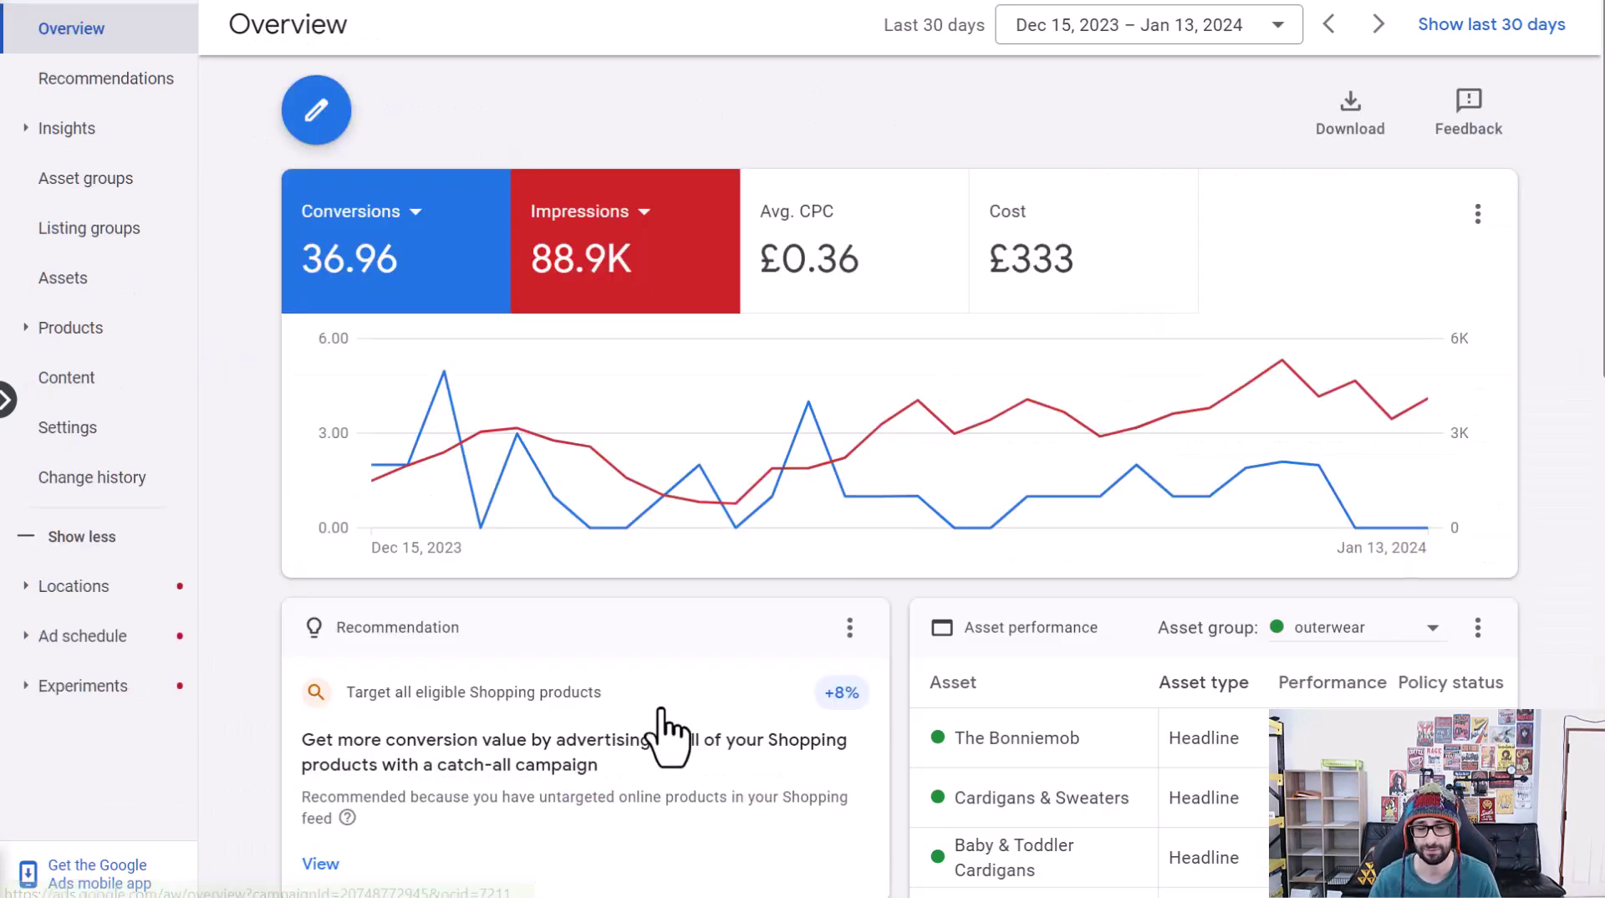
pyautogui.click(107, 208)
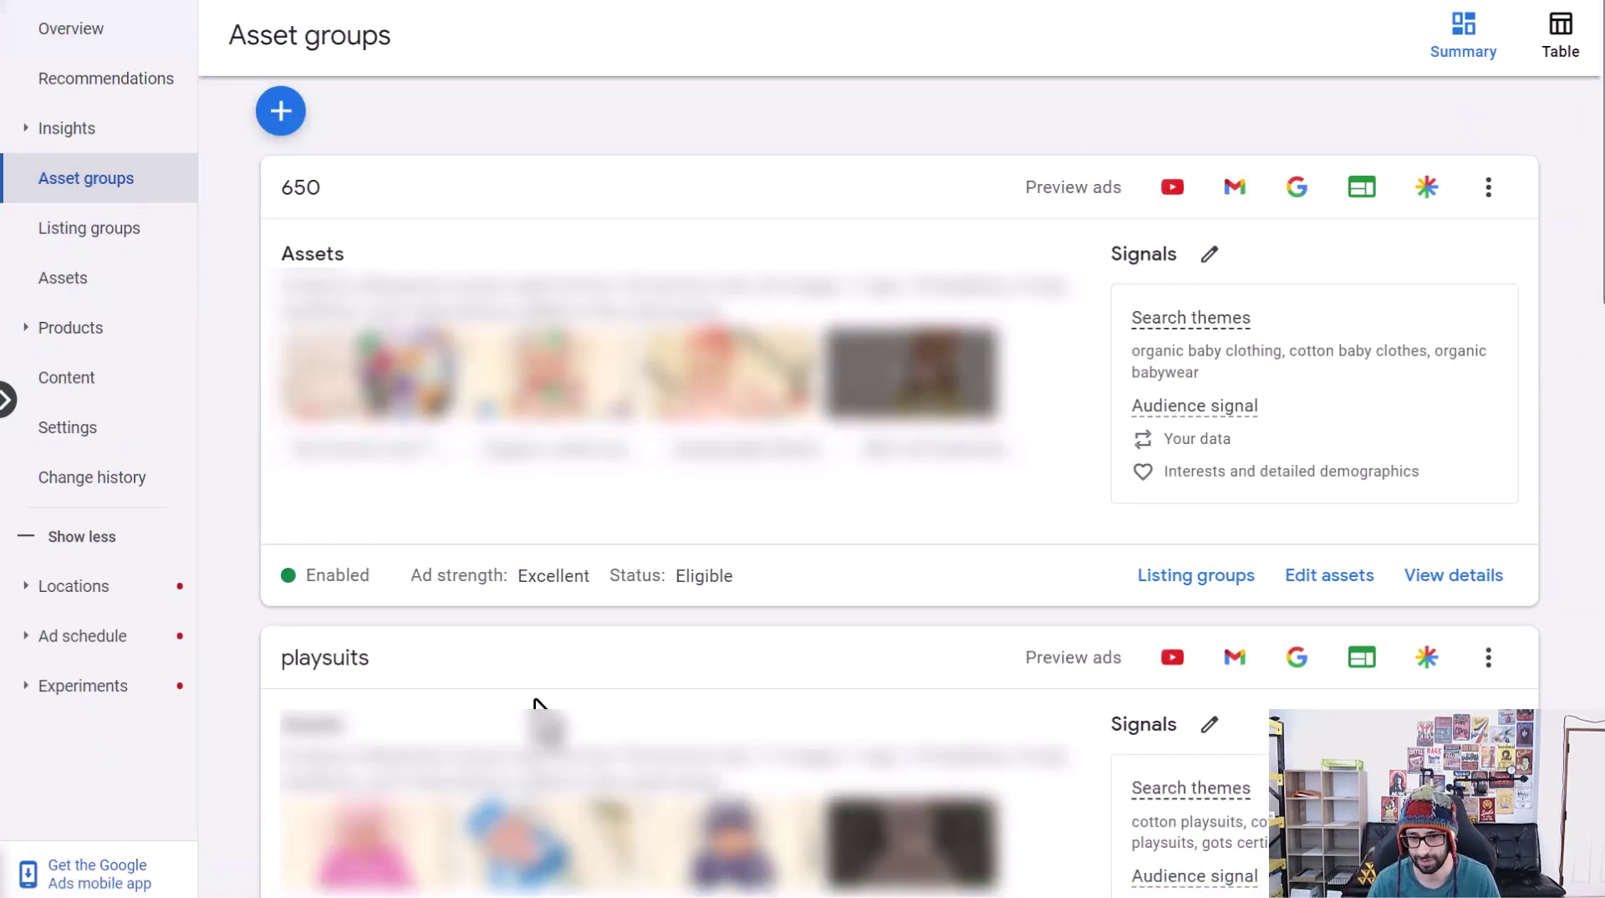
pyautogui.click(1195, 576)
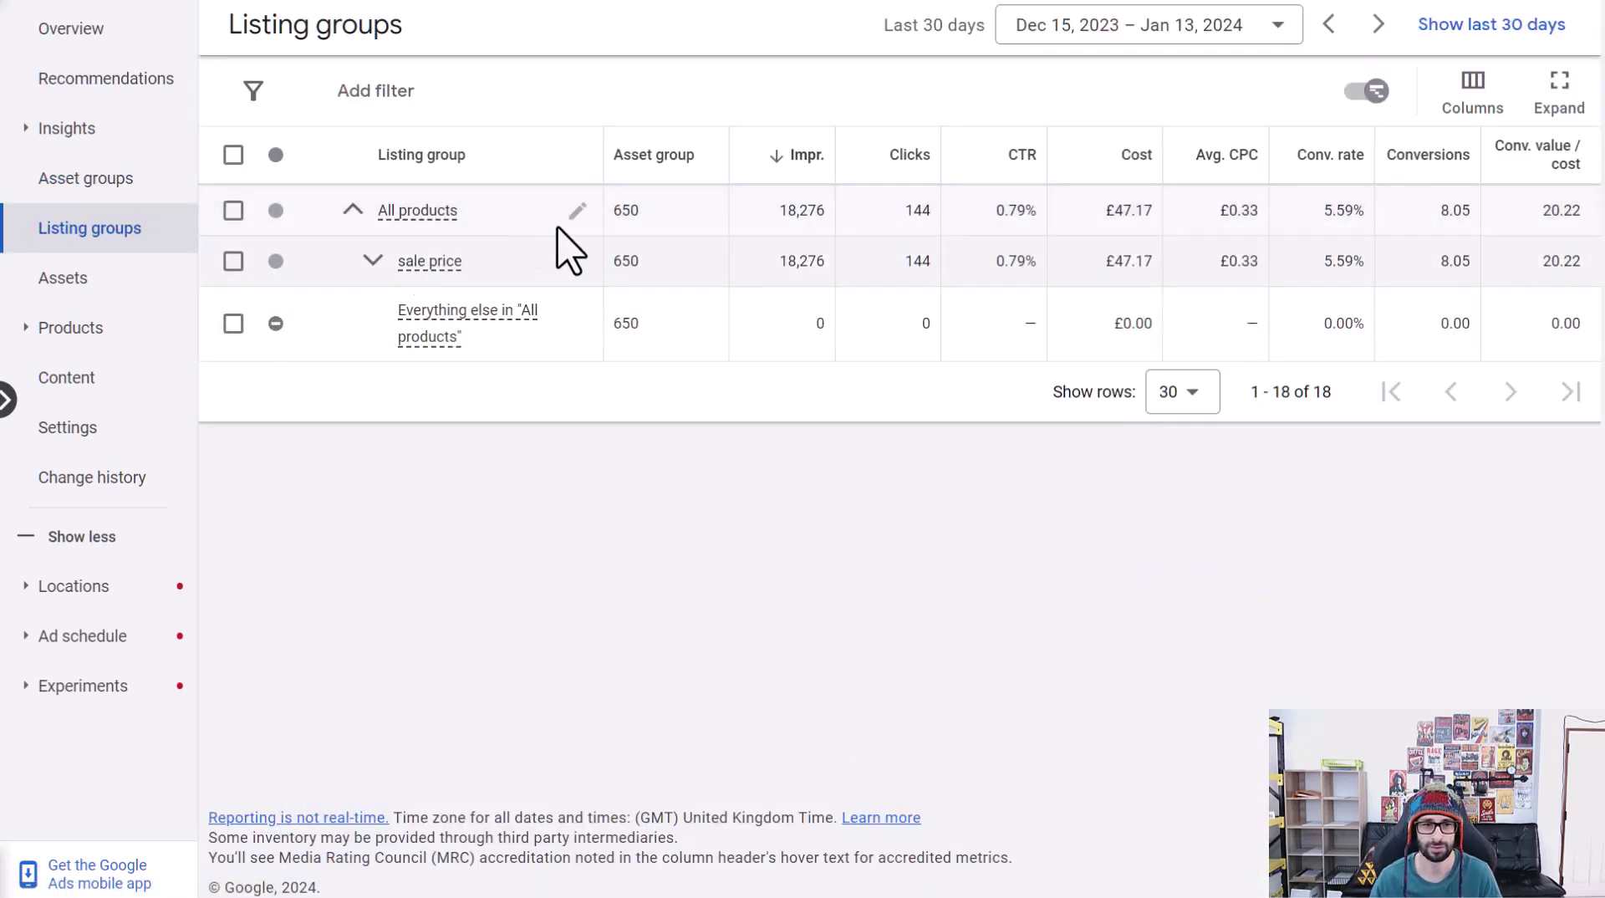
# Inspect how All products is subdivided, close the editor without saving, and expand the sale price listing group
pyautogui.click(578, 210)
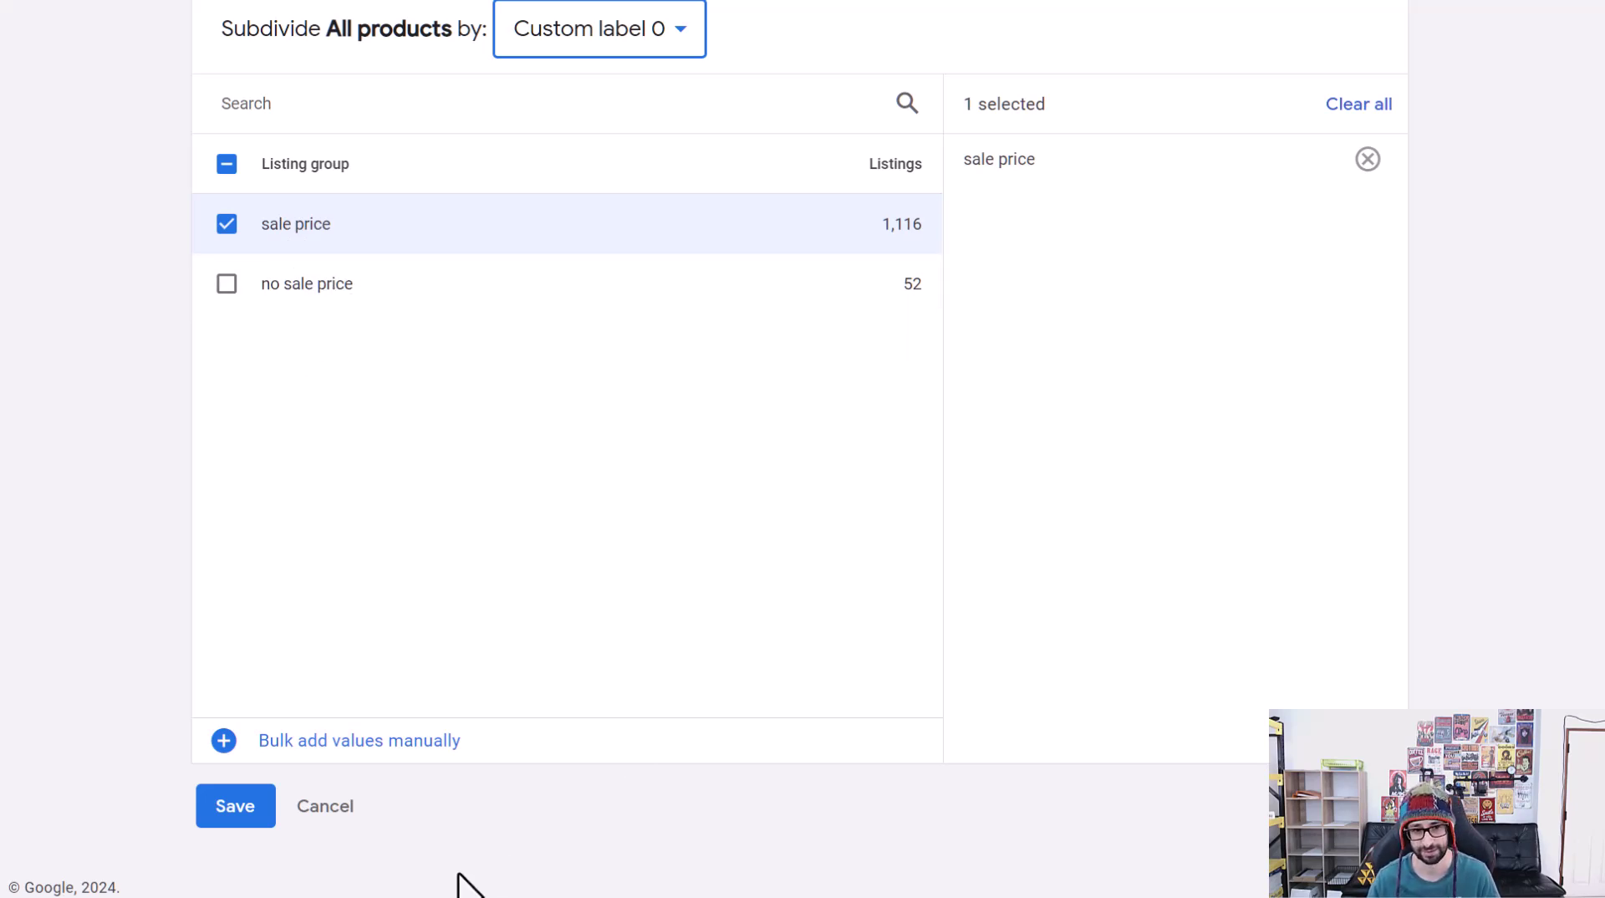
pyautogui.click(328, 807)
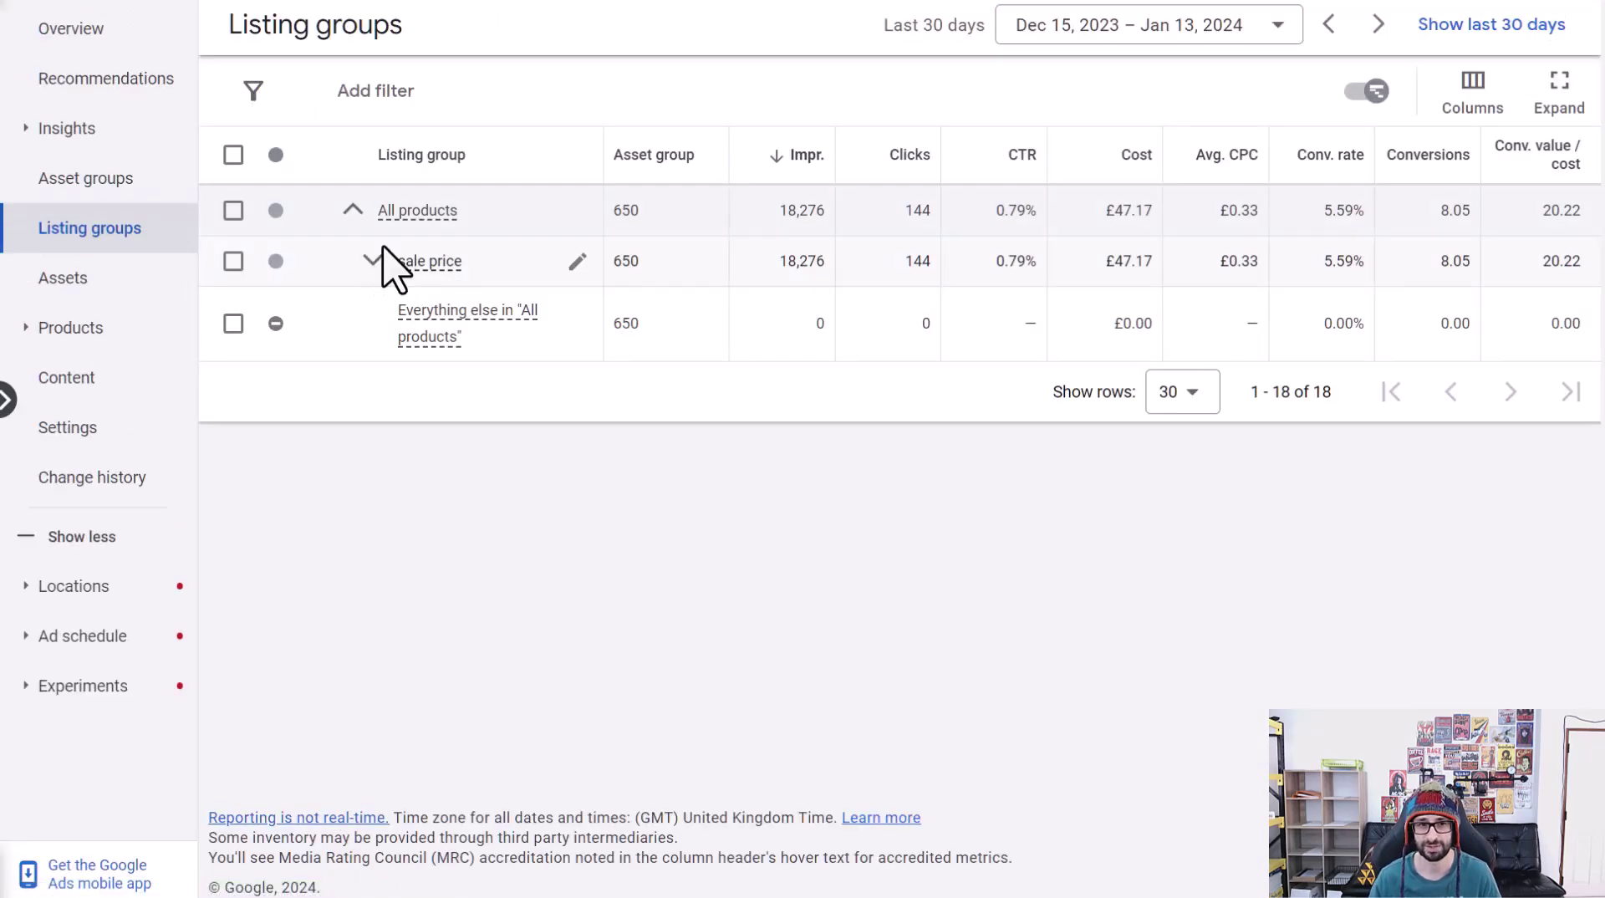
pyautogui.click(373, 262)
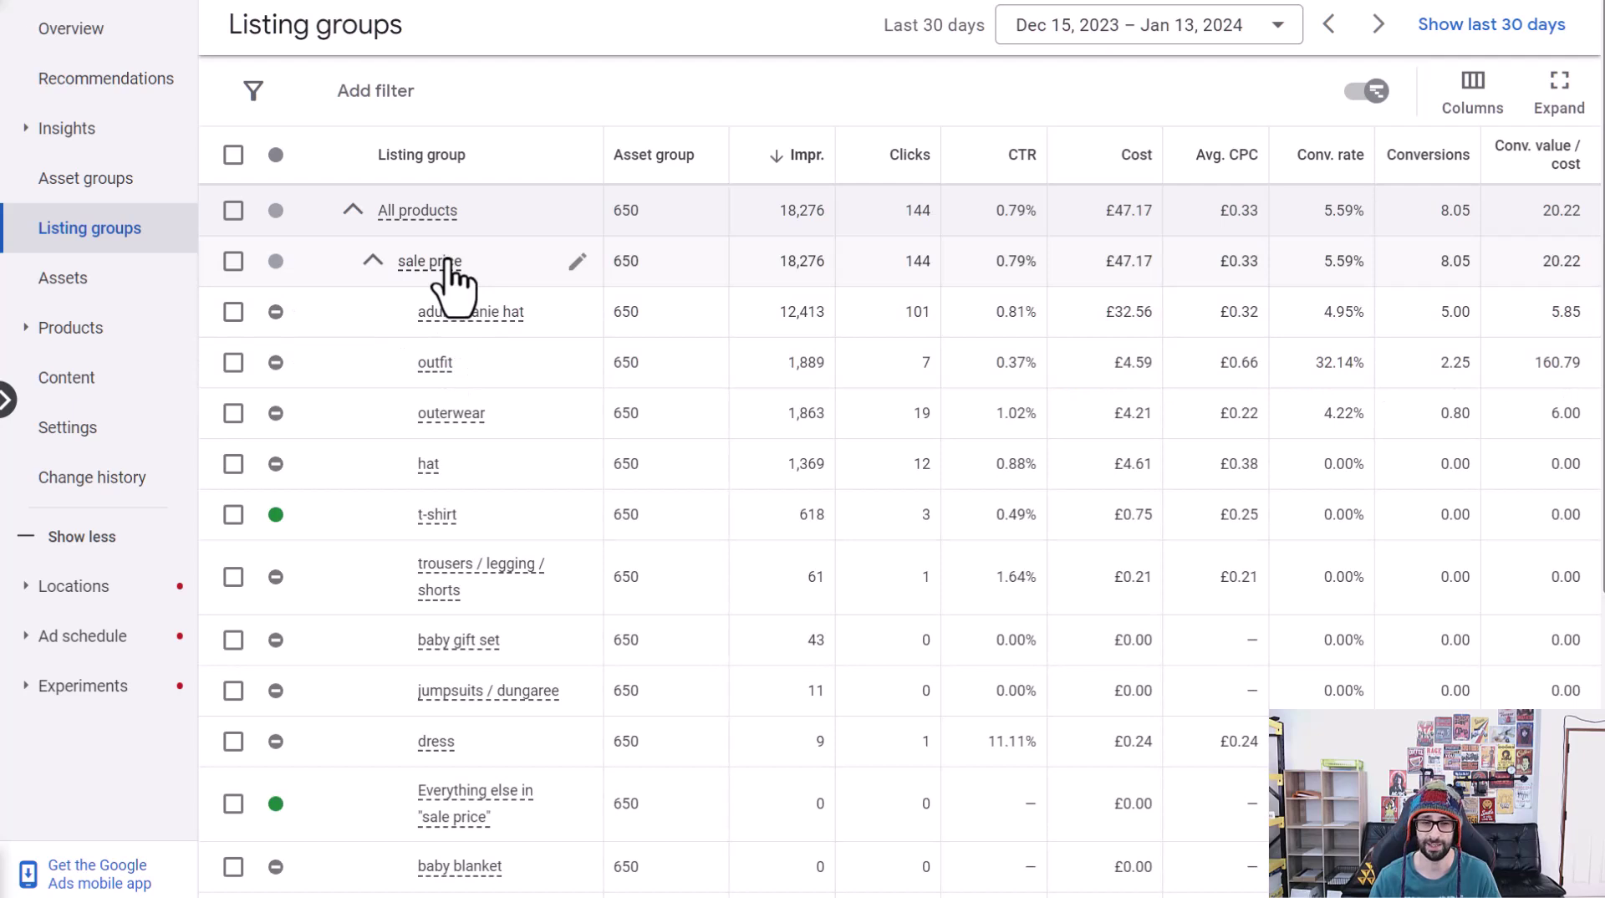
pyautogui.moveTo(445, 259)
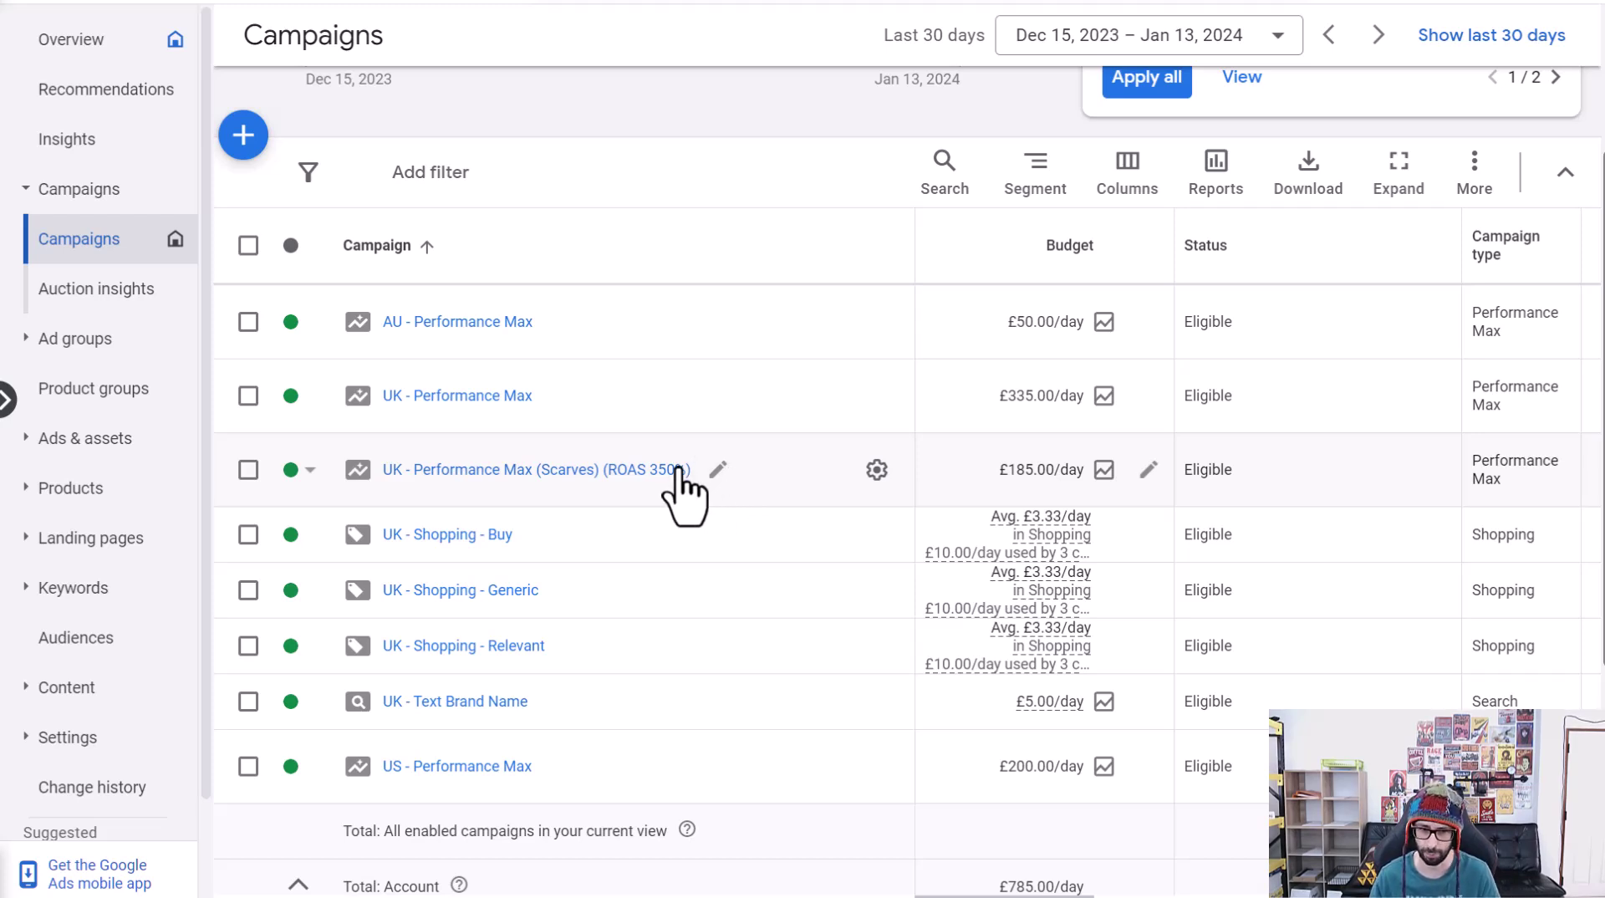
# Open the listing groups of Women's Cashmere Snoods in the UK - Performance Max (Scarves) campaign
pyautogui.click(650, 470)
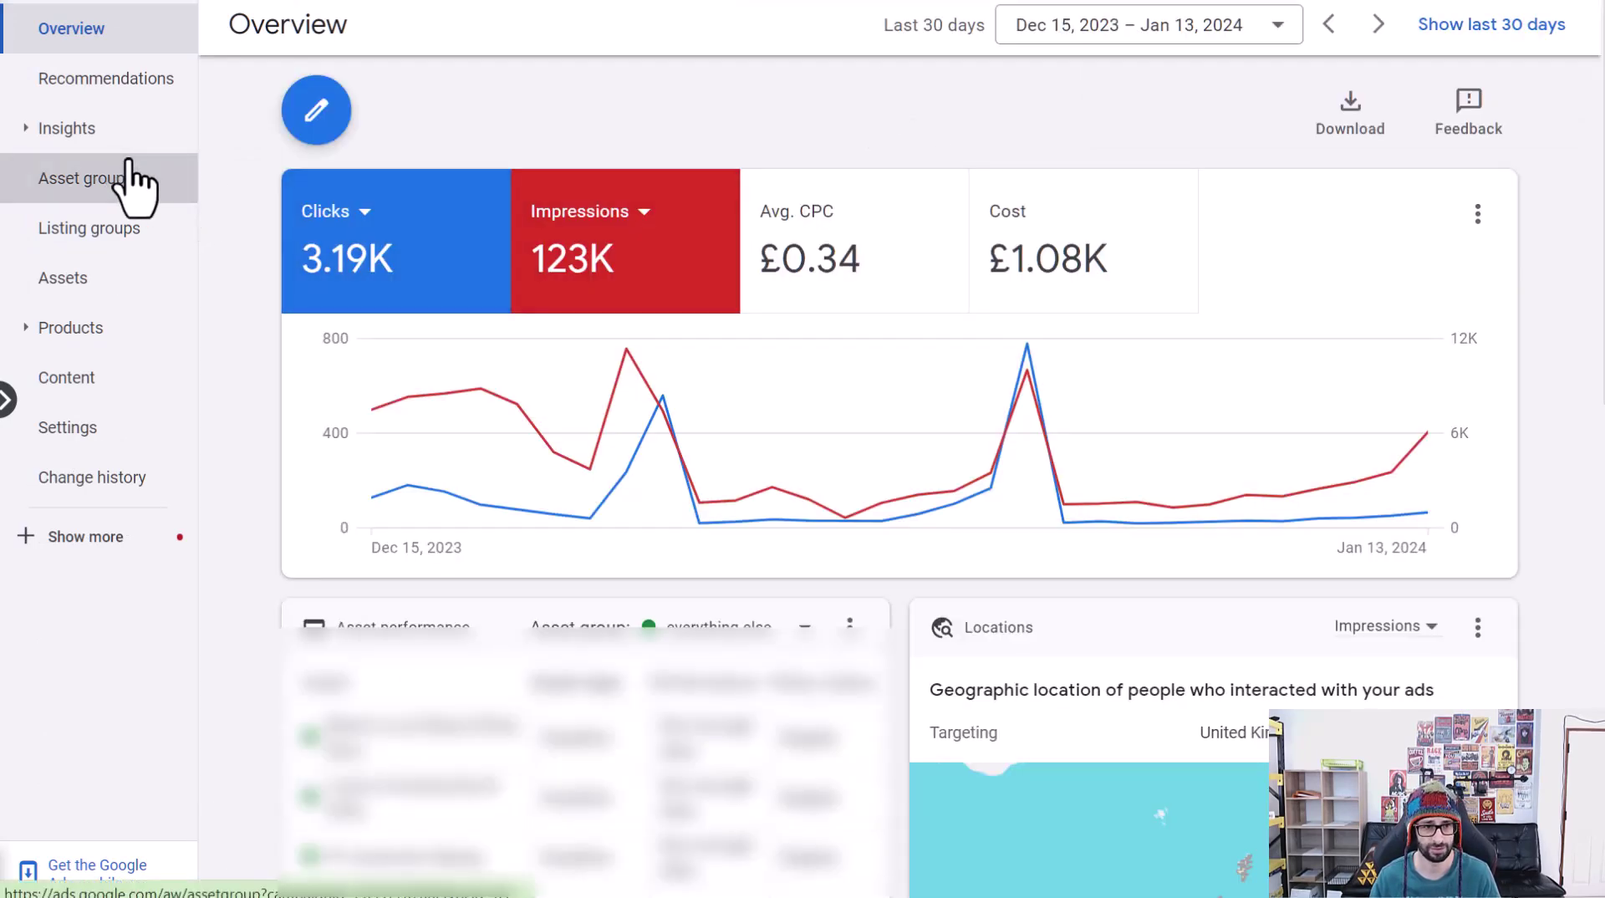
pyautogui.click(134, 186)
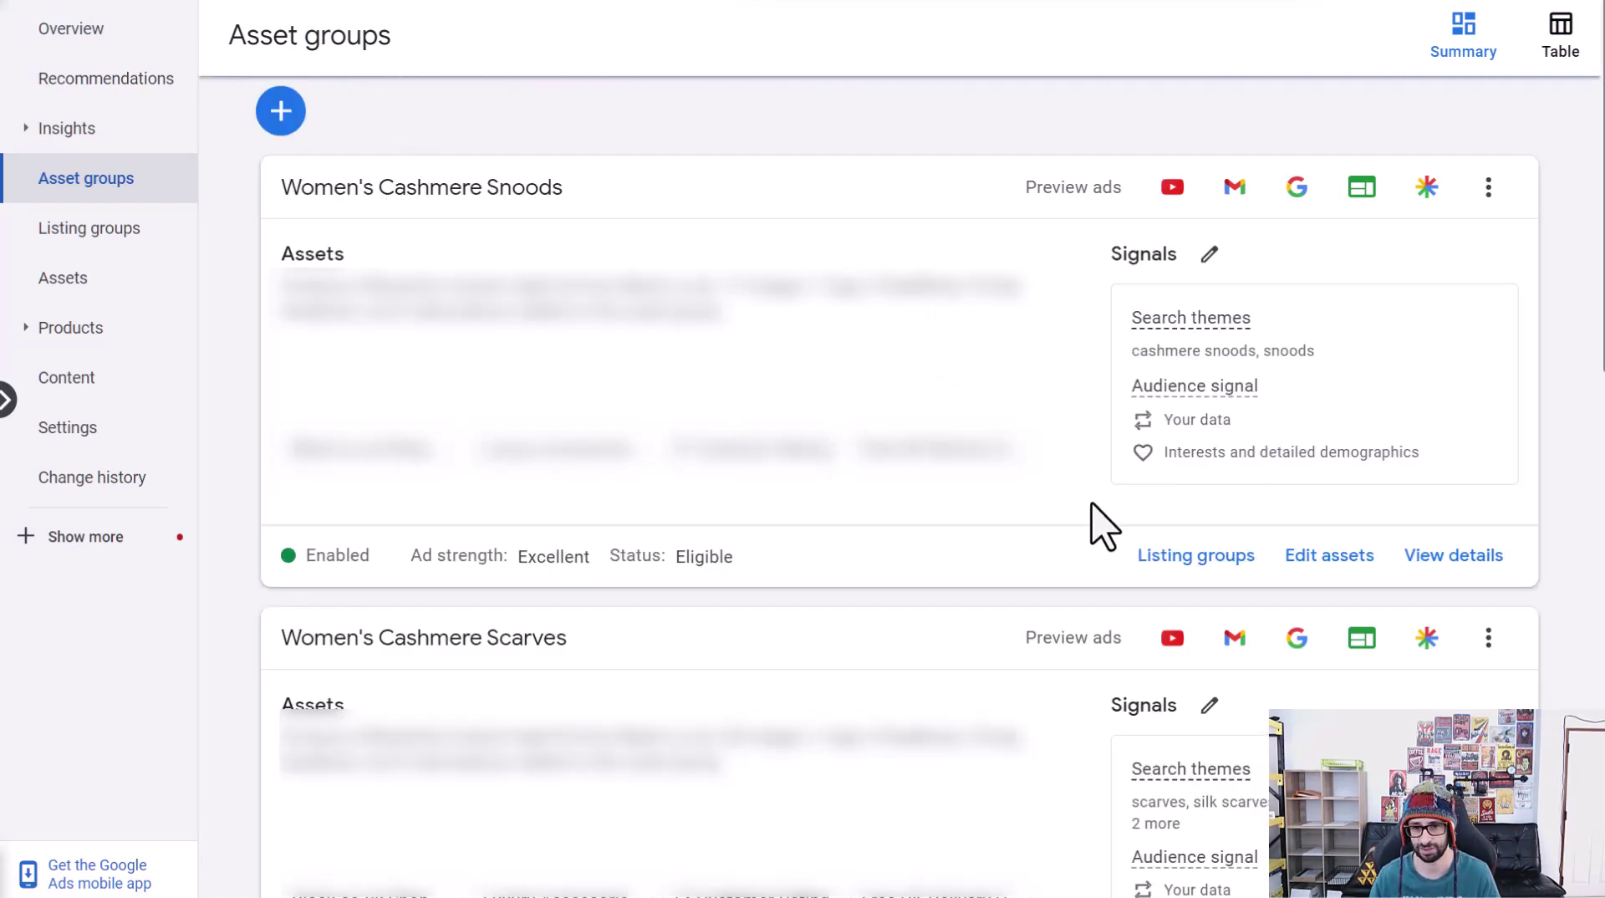
pyautogui.click(1180, 560)
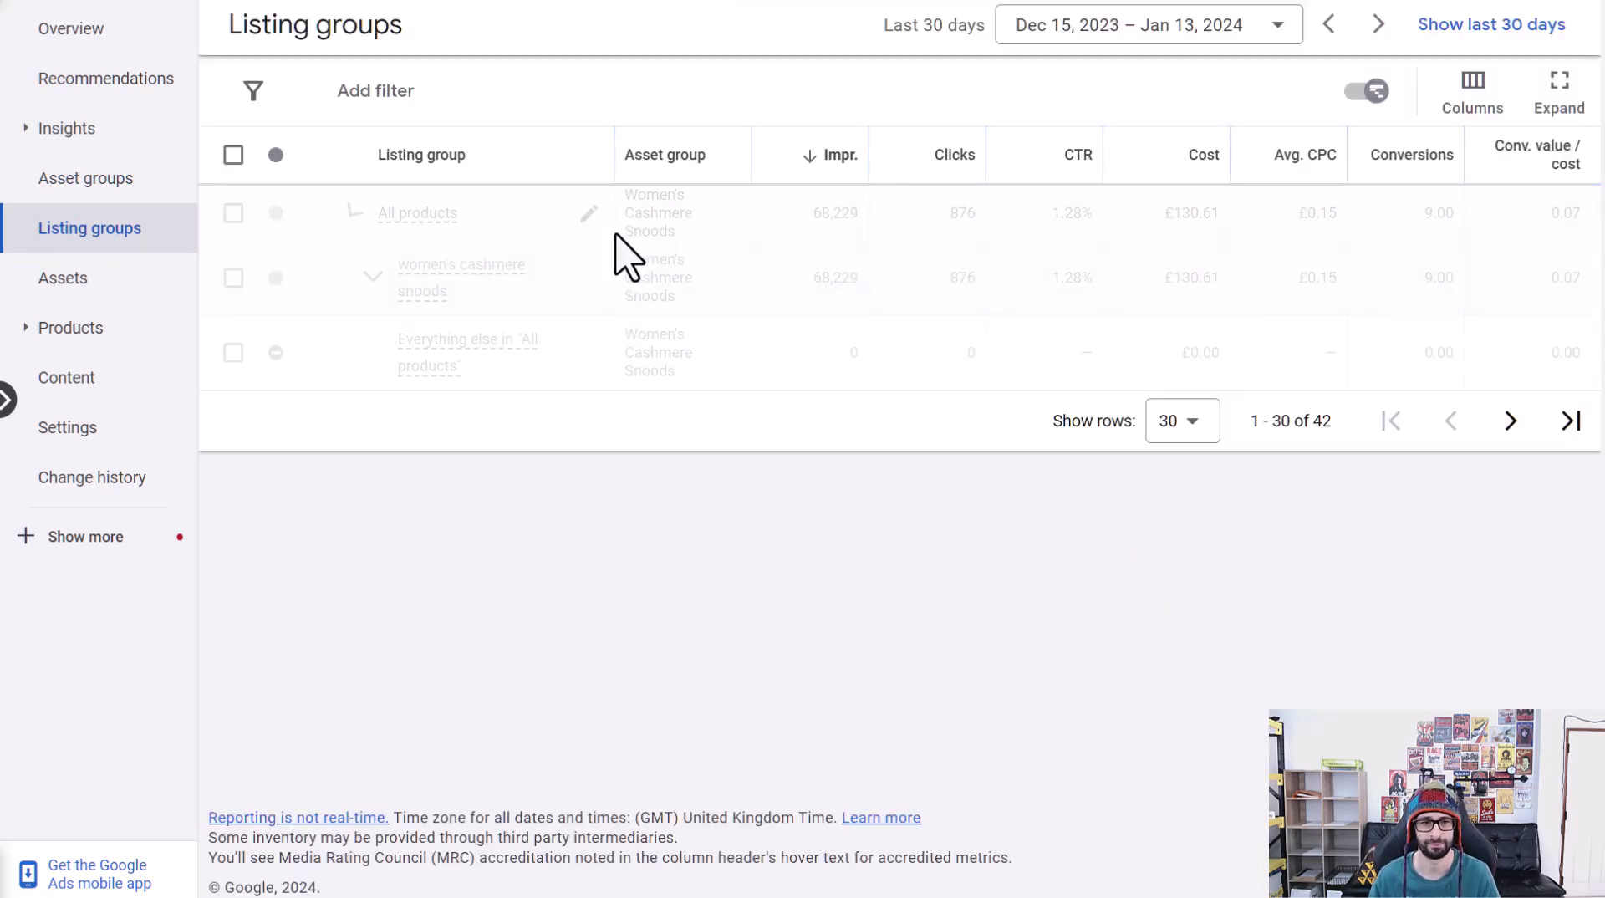
# Open the All products subdivision for editing and look through the available Custom label 0 values
pyautogui.click(588, 214)
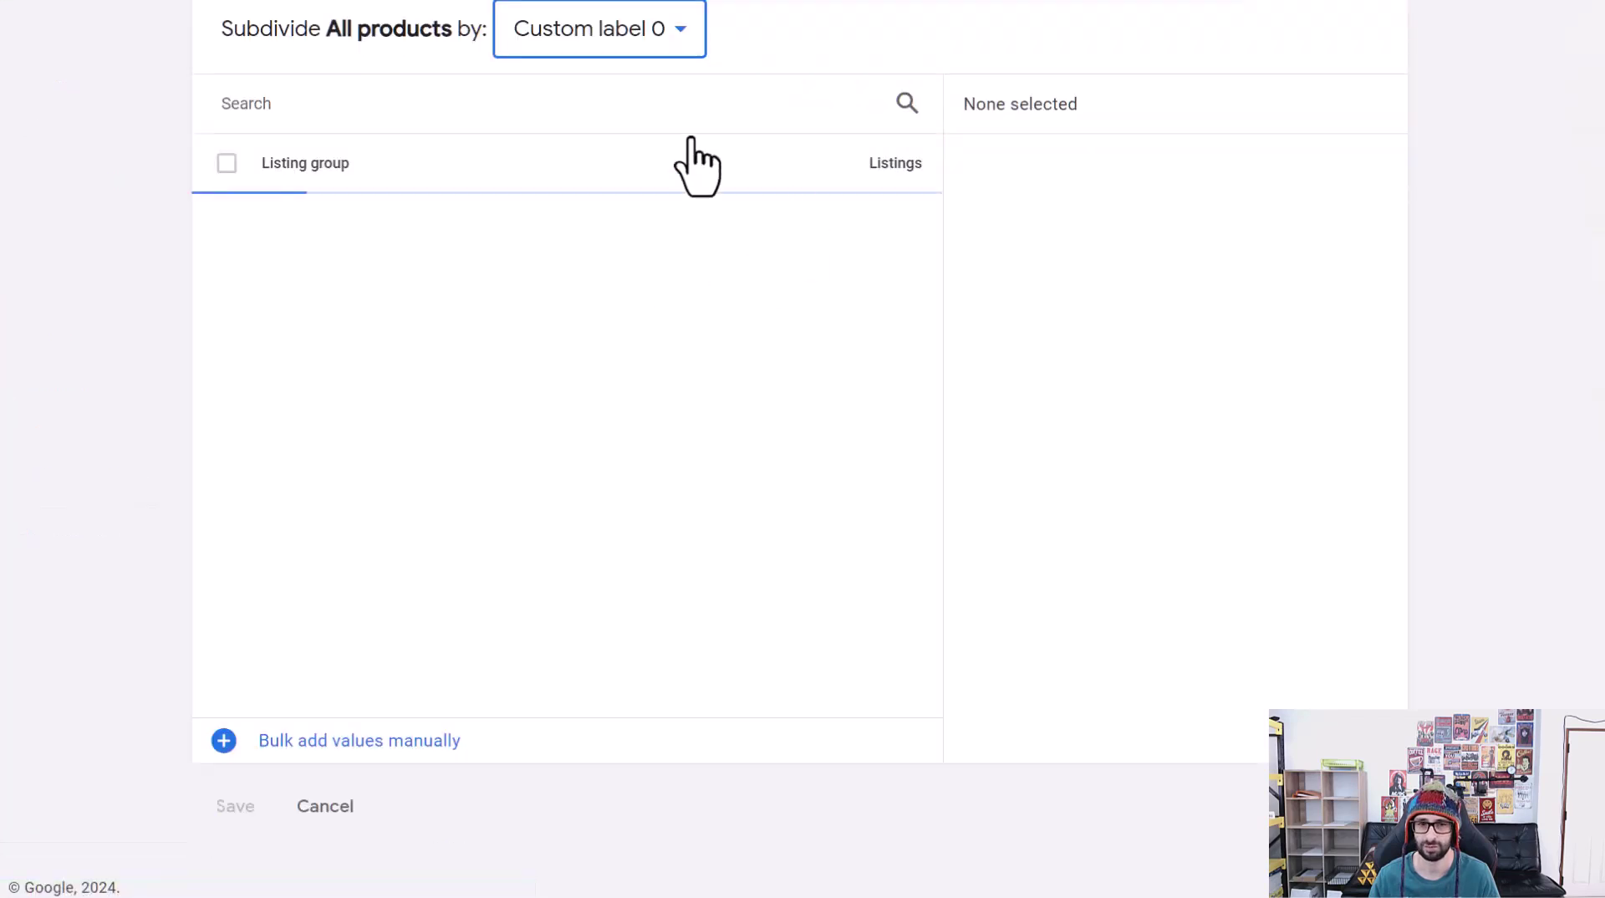
pyautogui.click(473, 244)
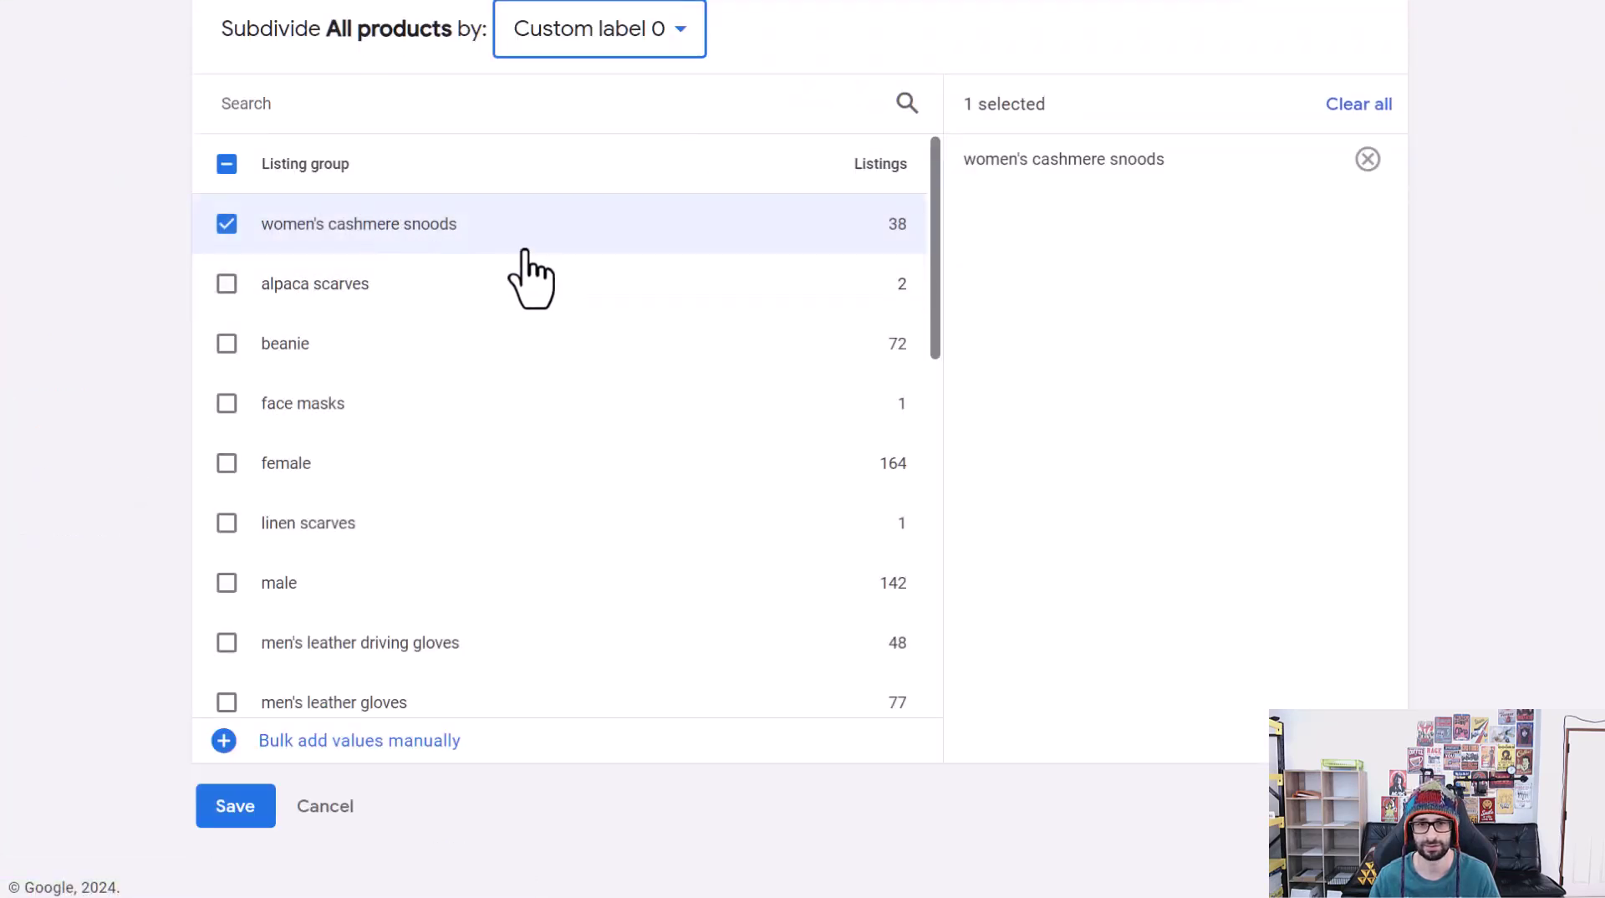
pyautogui.scroll(-8, 387, 409)
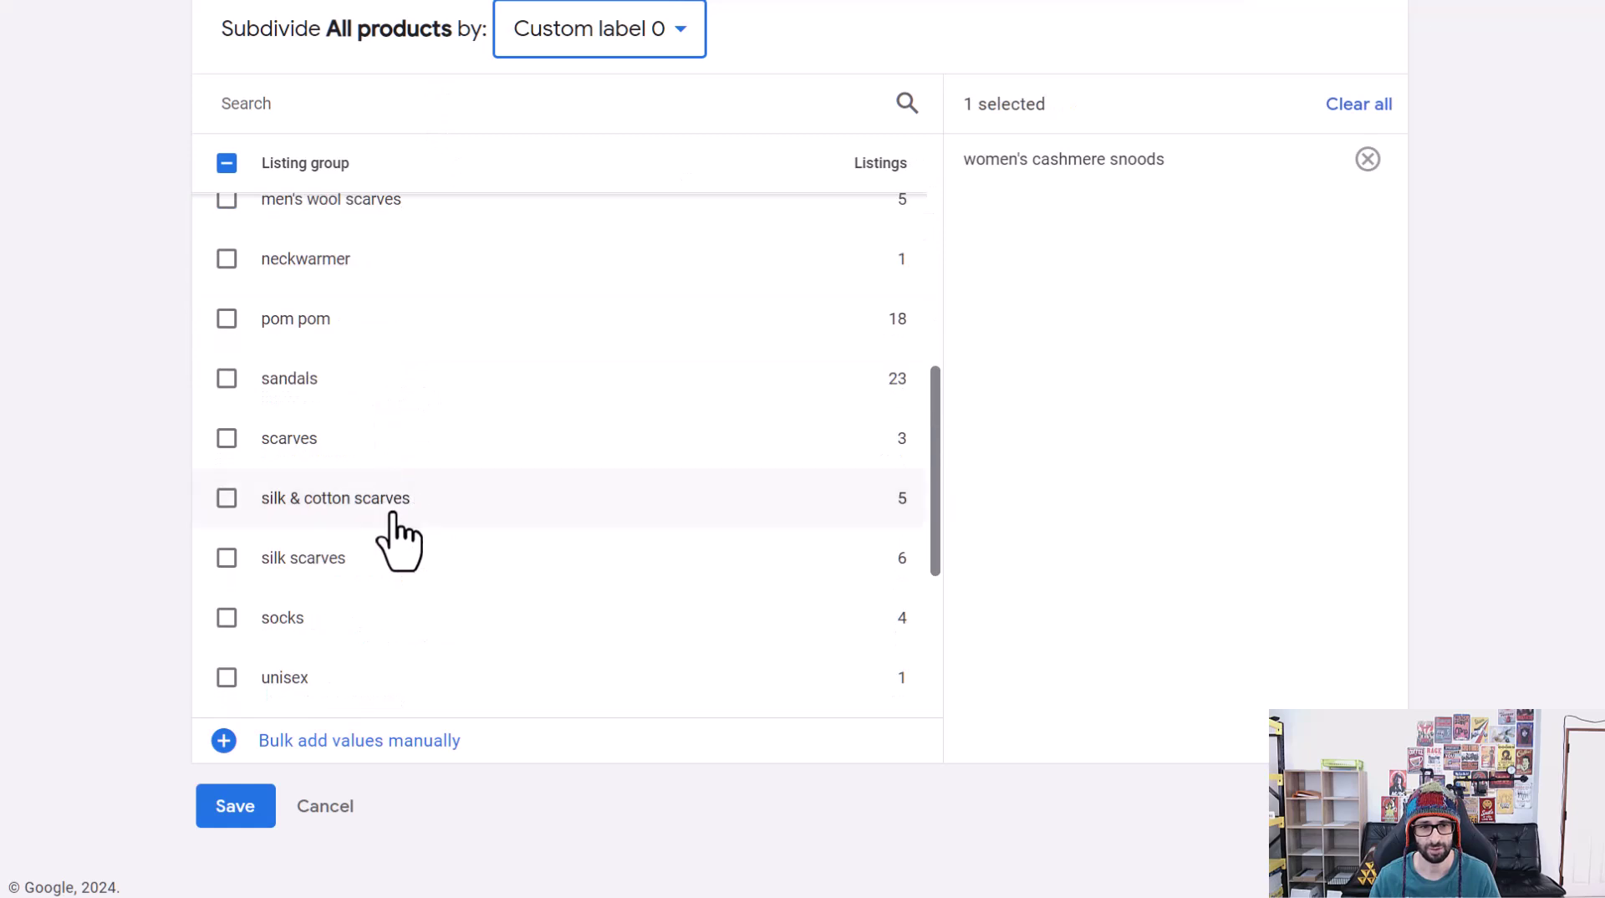
pyautogui.scroll(-5, 399, 542)
pyautogui.scroll(10, 376, 597)
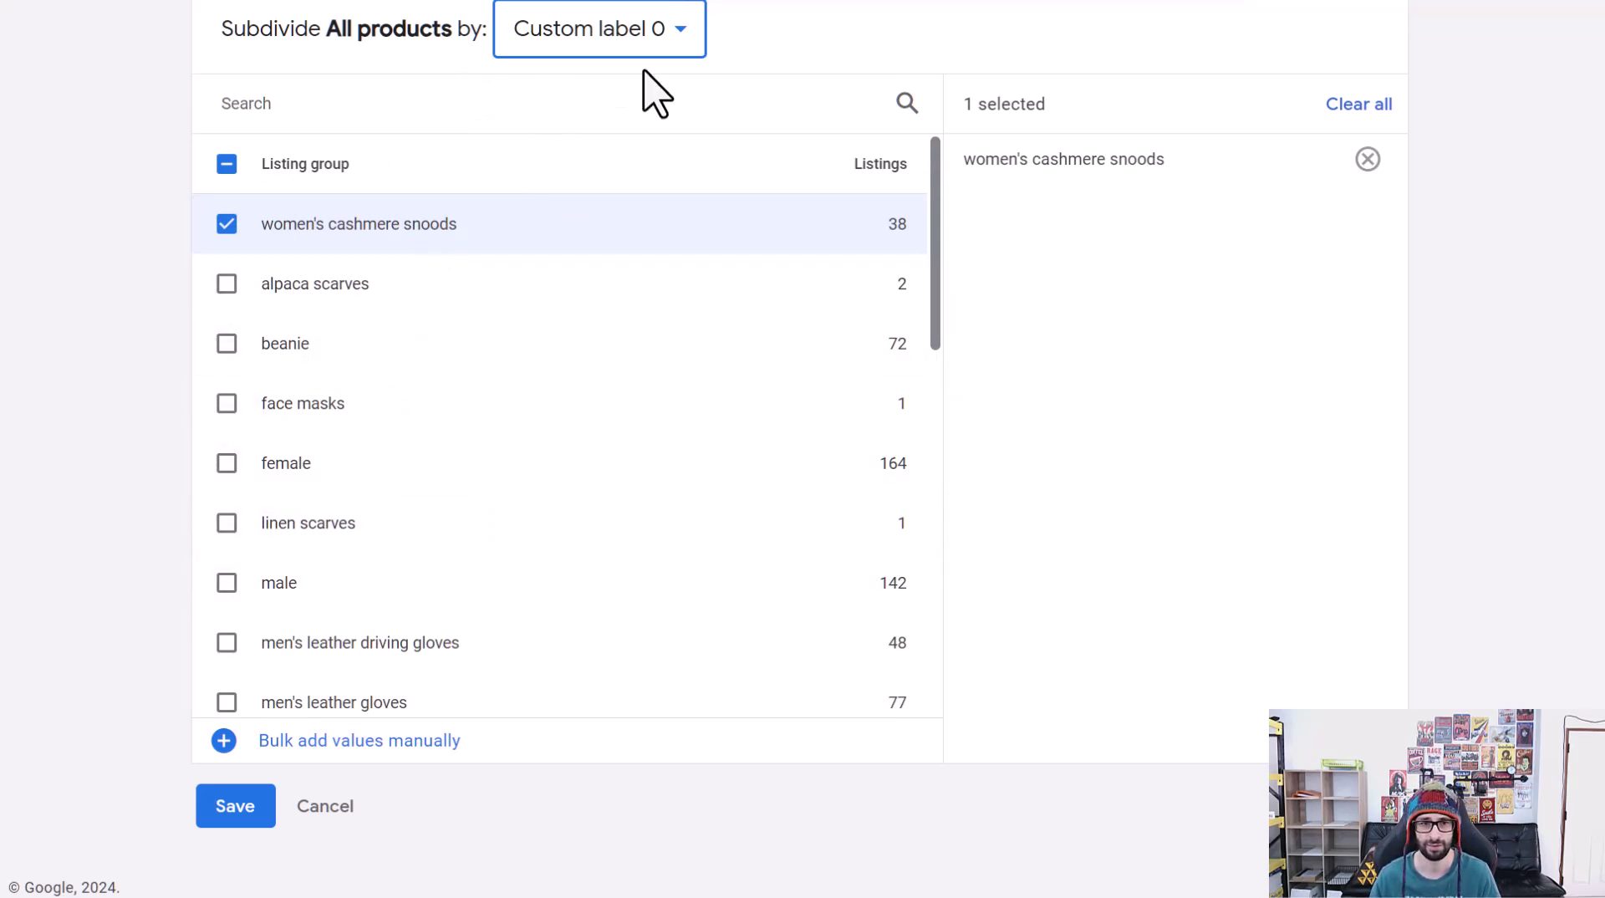
# Switch the All products subdivision to Product type and look through all of its values
pyautogui.click(656, 40)
pyautogui.click(625, 280)
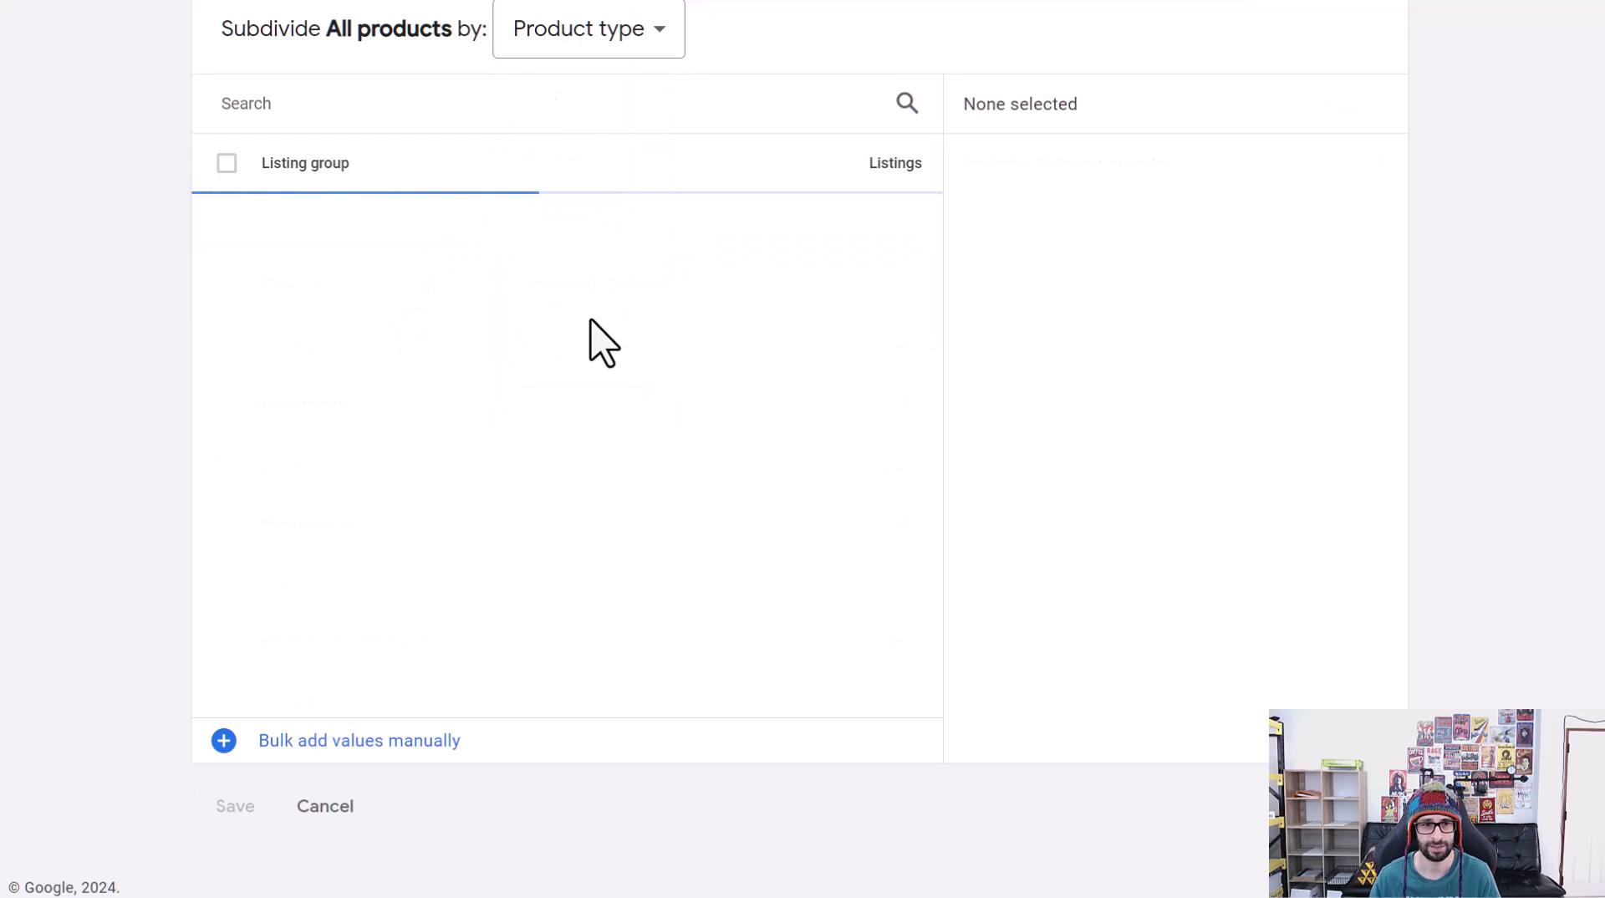
pyautogui.scroll(-15, 359, 326)
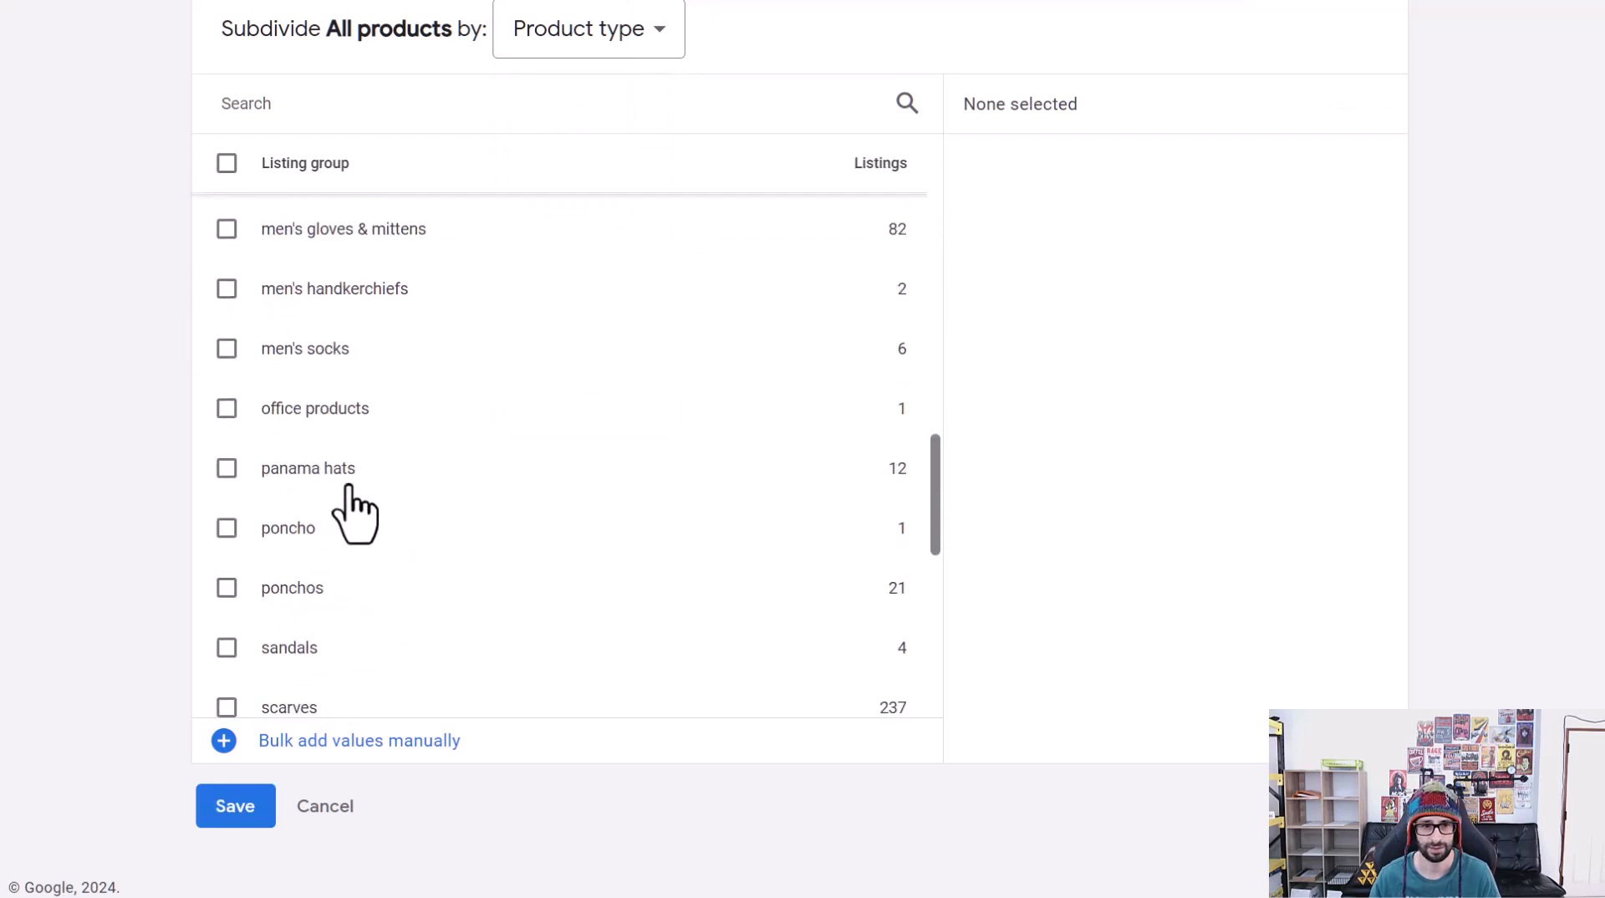
pyautogui.scroll(-15, 357, 585)
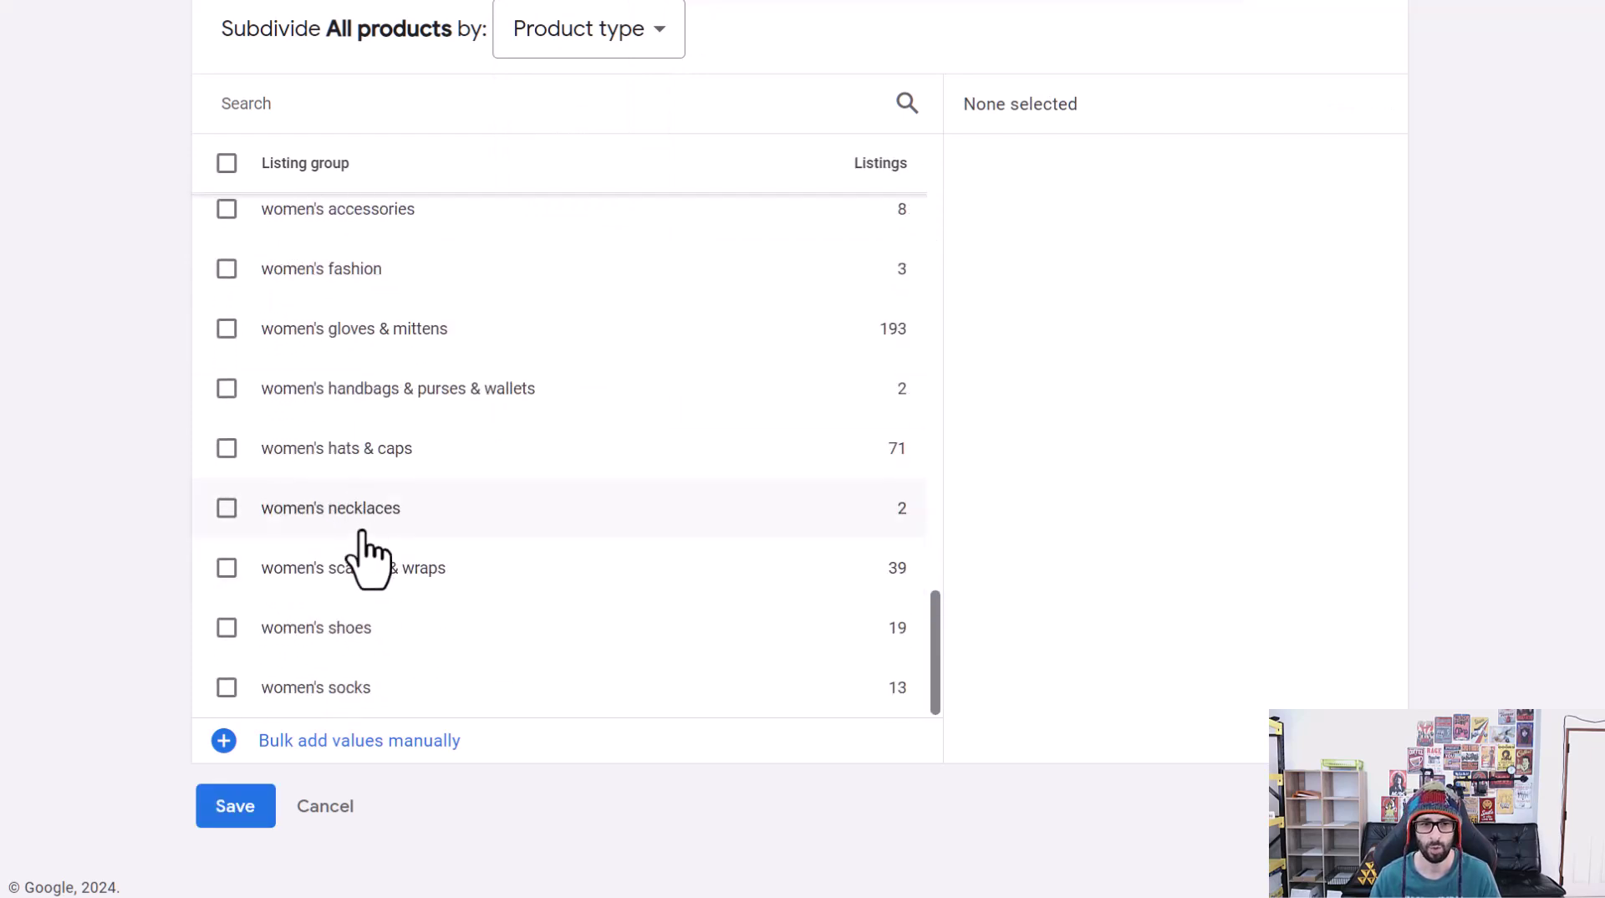
pyautogui.scroll(8, 373, 558)
pyautogui.scroll(12, 372, 556)
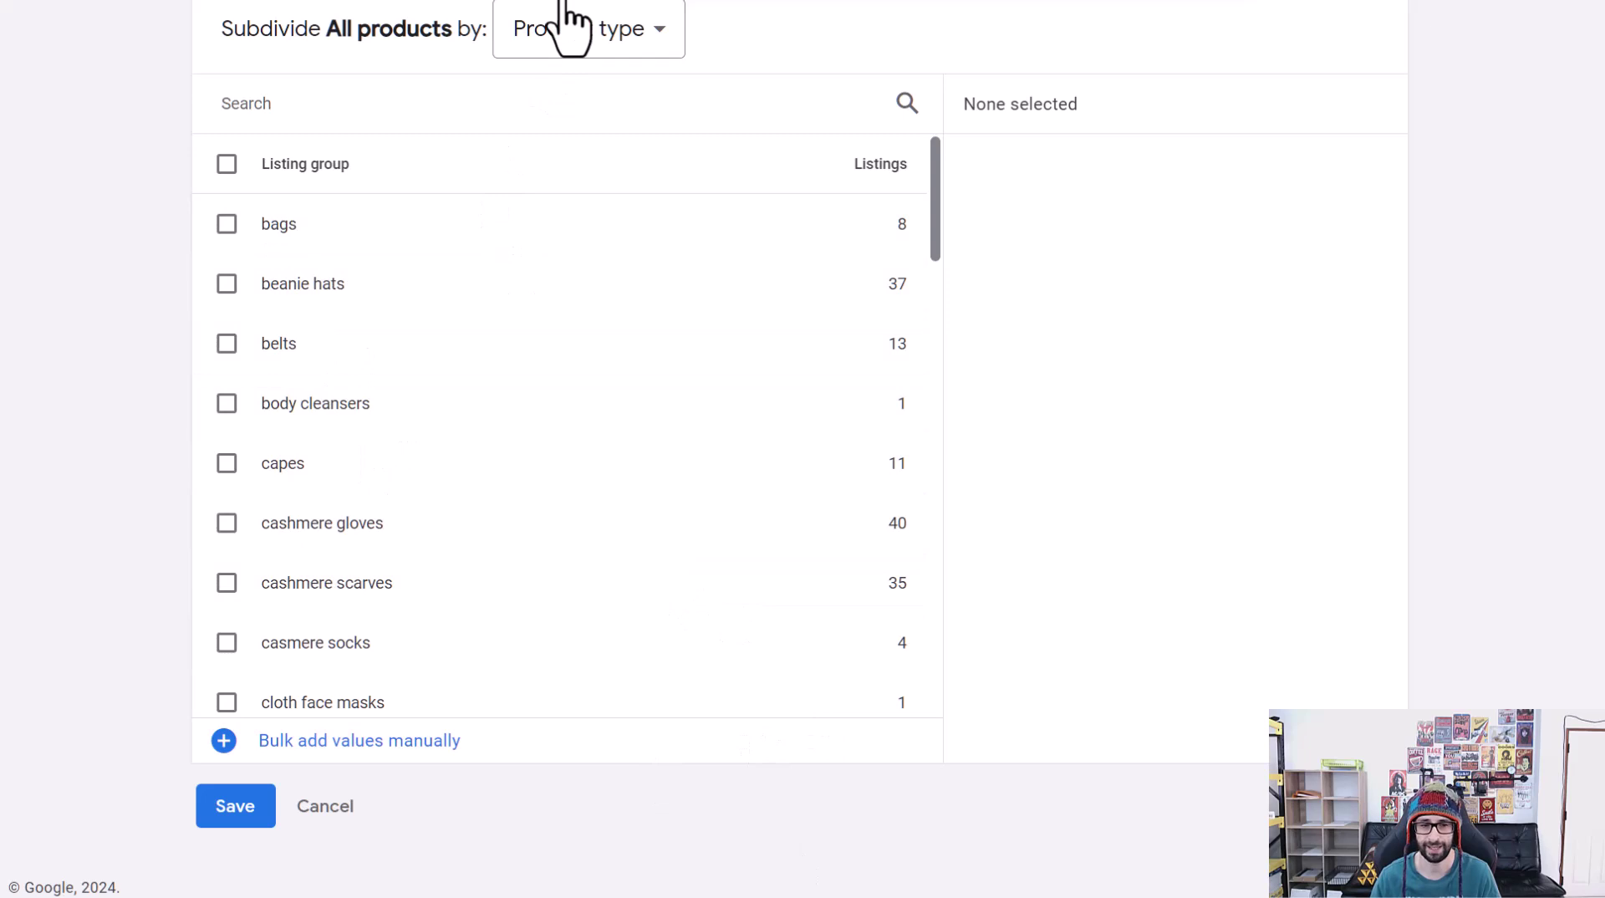
# Show the available custom label options for subdividing All products
pyautogui.click(589, 47)
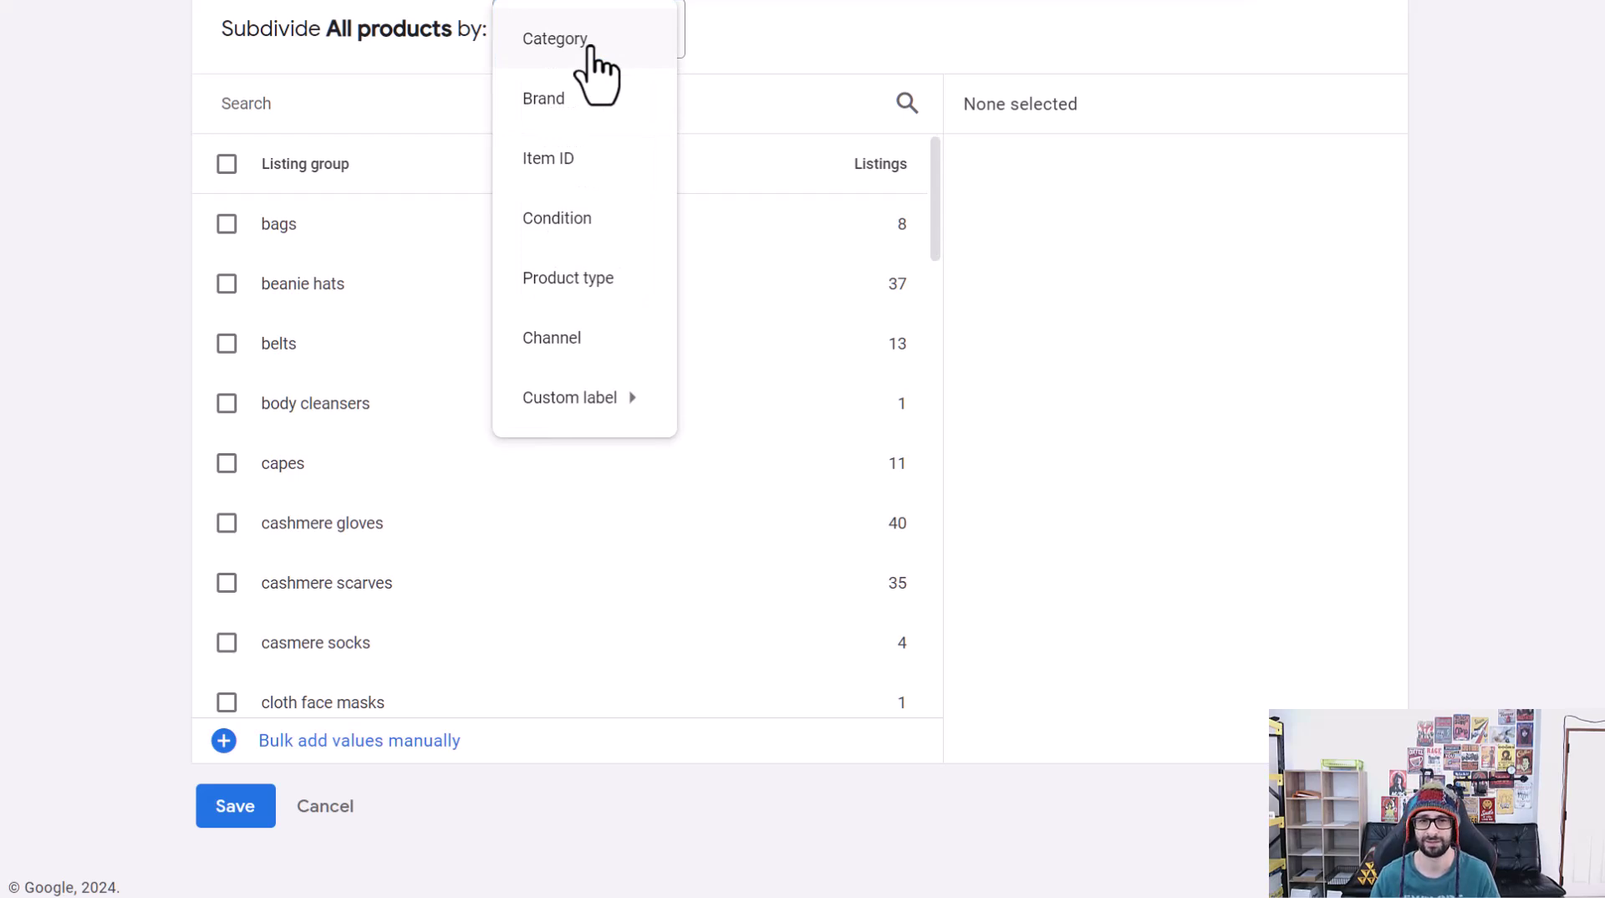
pyautogui.moveTo(564, 409)
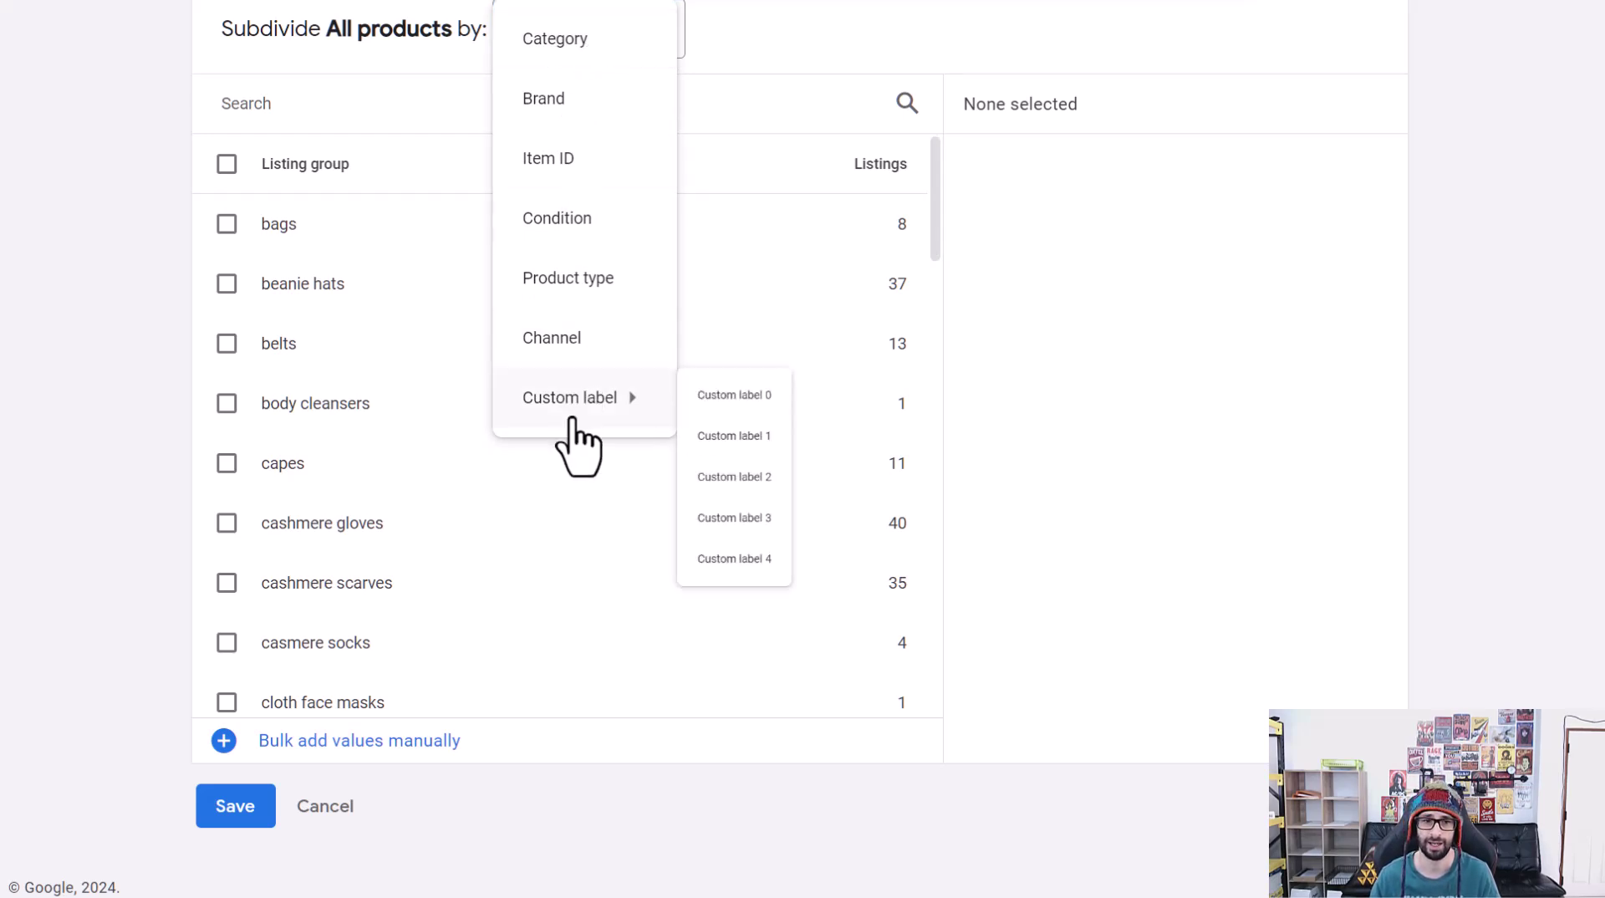
pyautogui.click(709, 418)
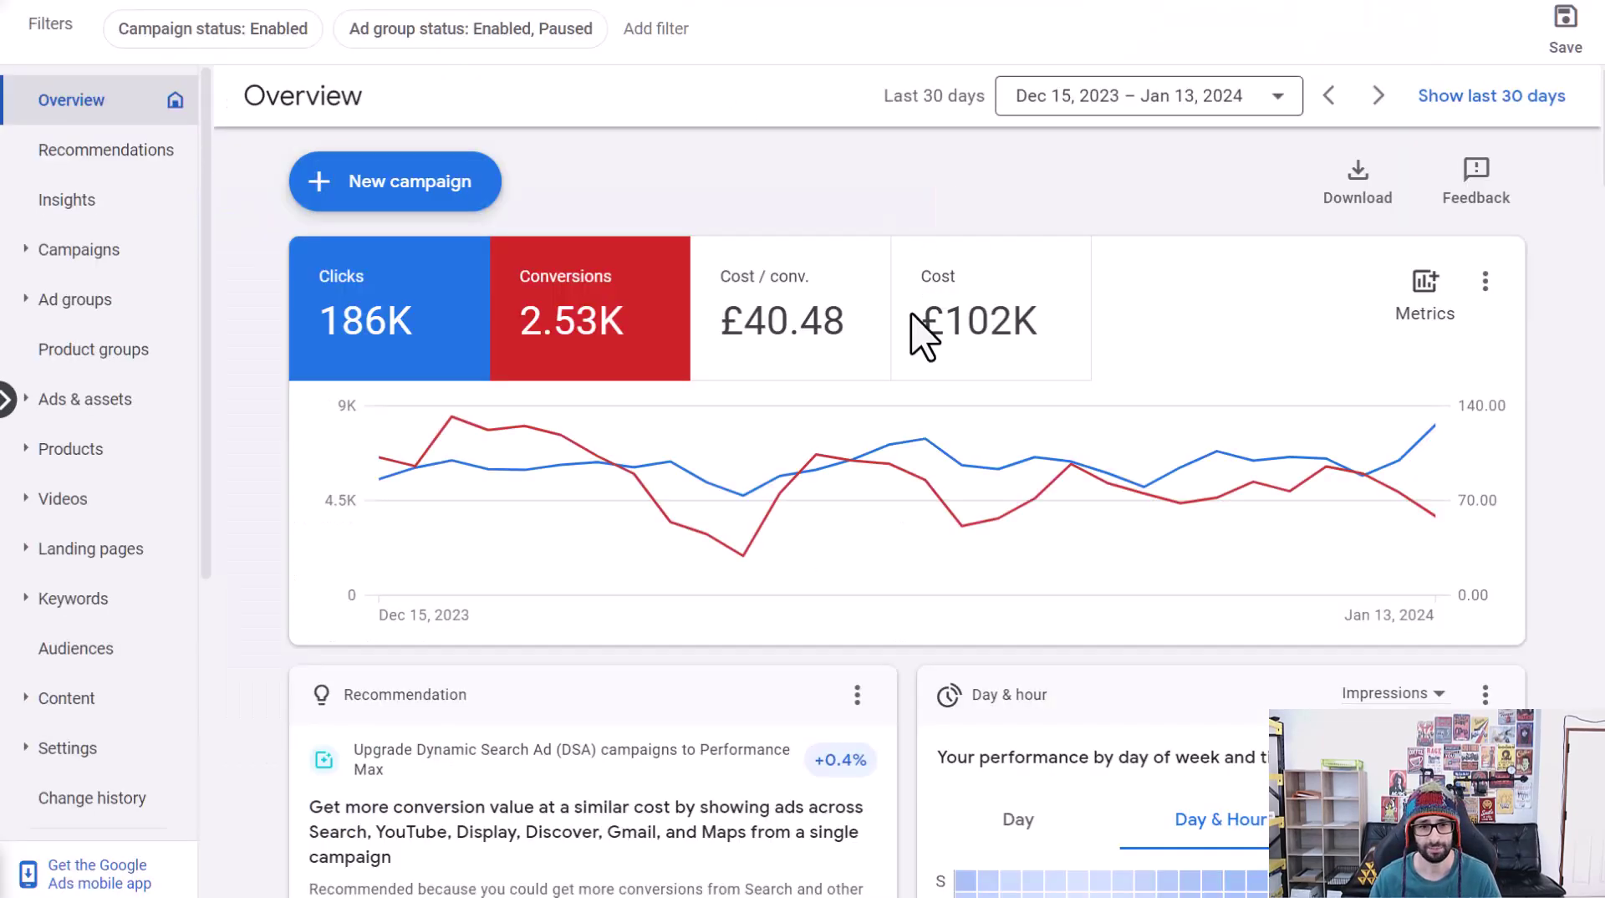
# Look over the networks, schedule and demographics summaries on the account overview, and open the campaign list
pyautogui.scroll(-2, 890, 435)
pyautogui.scroll(-6, 899, 434)
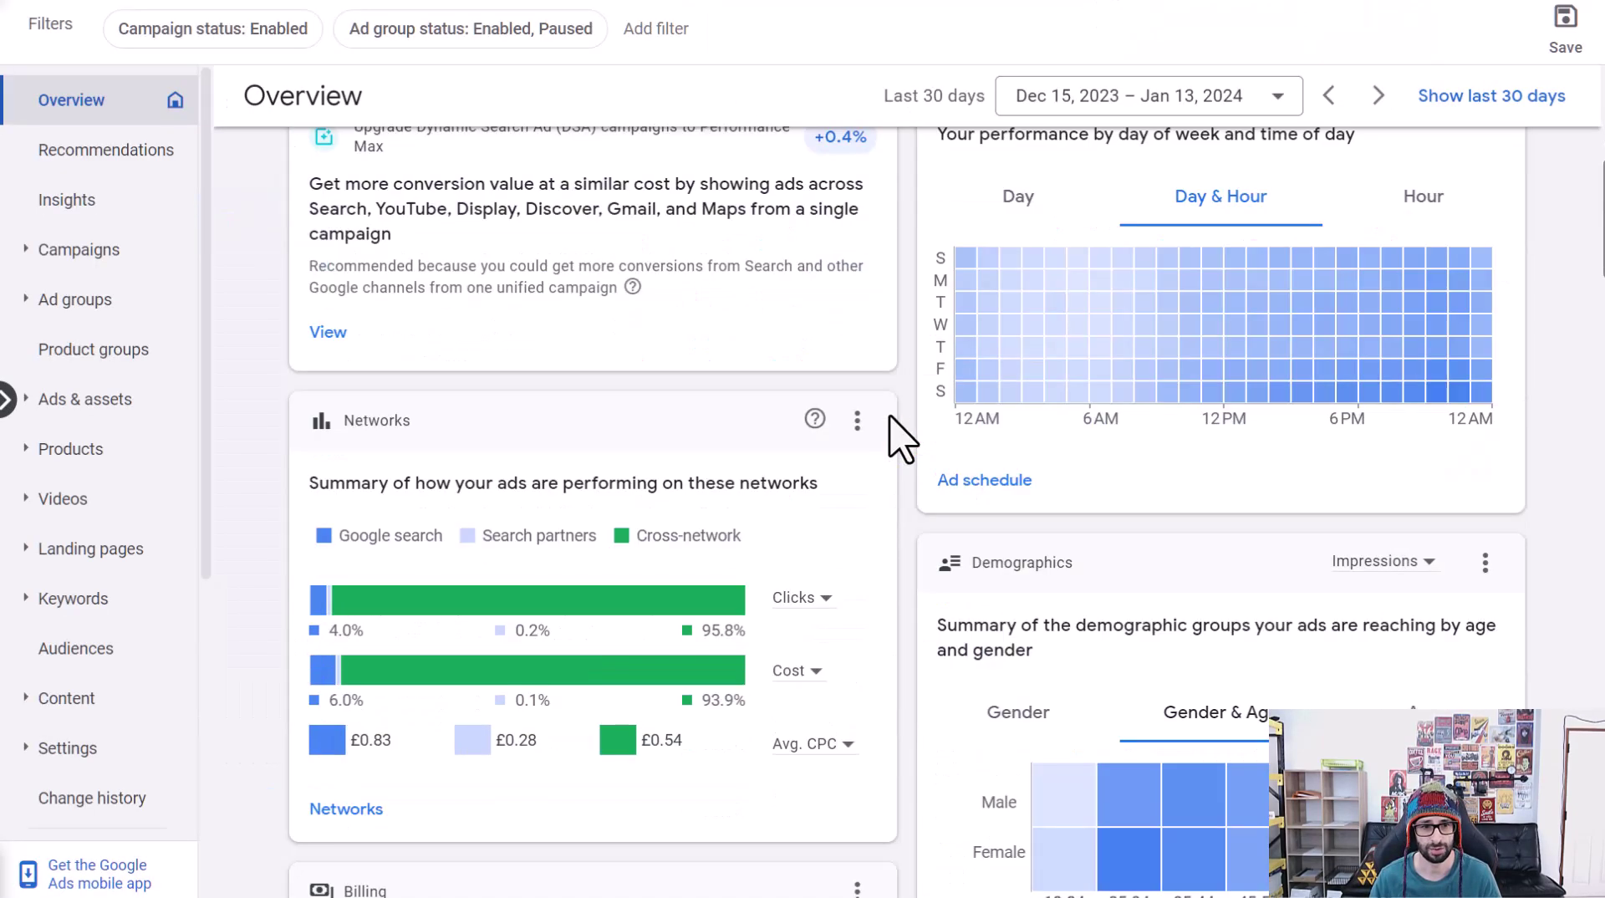
pyautogui.click(144, 253)
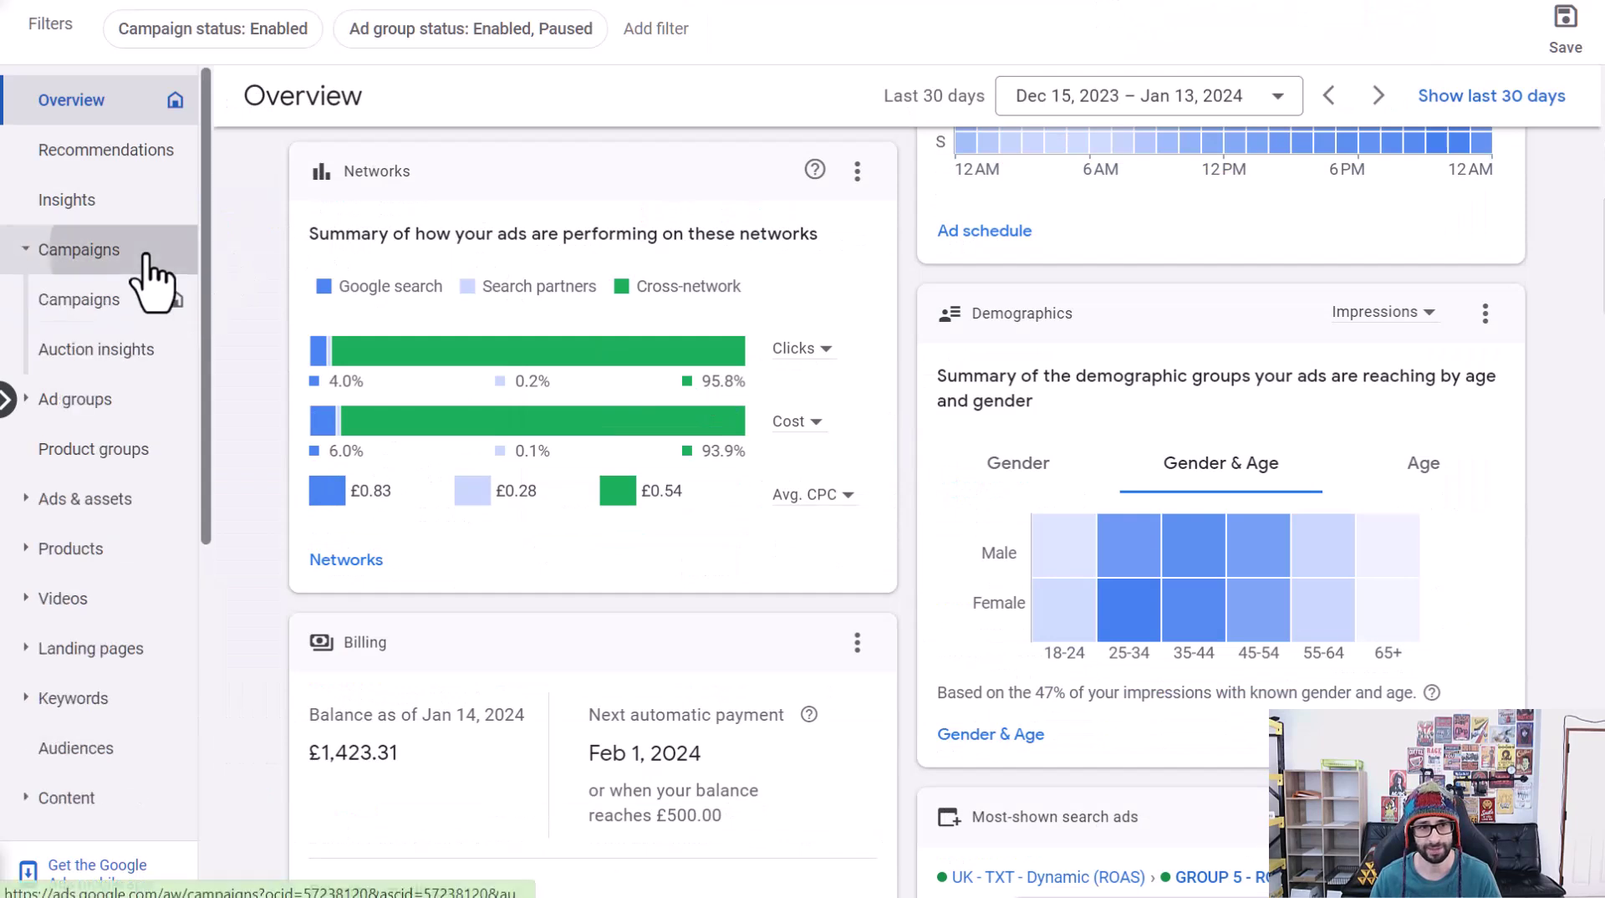
pyautogui.click(257, 288)
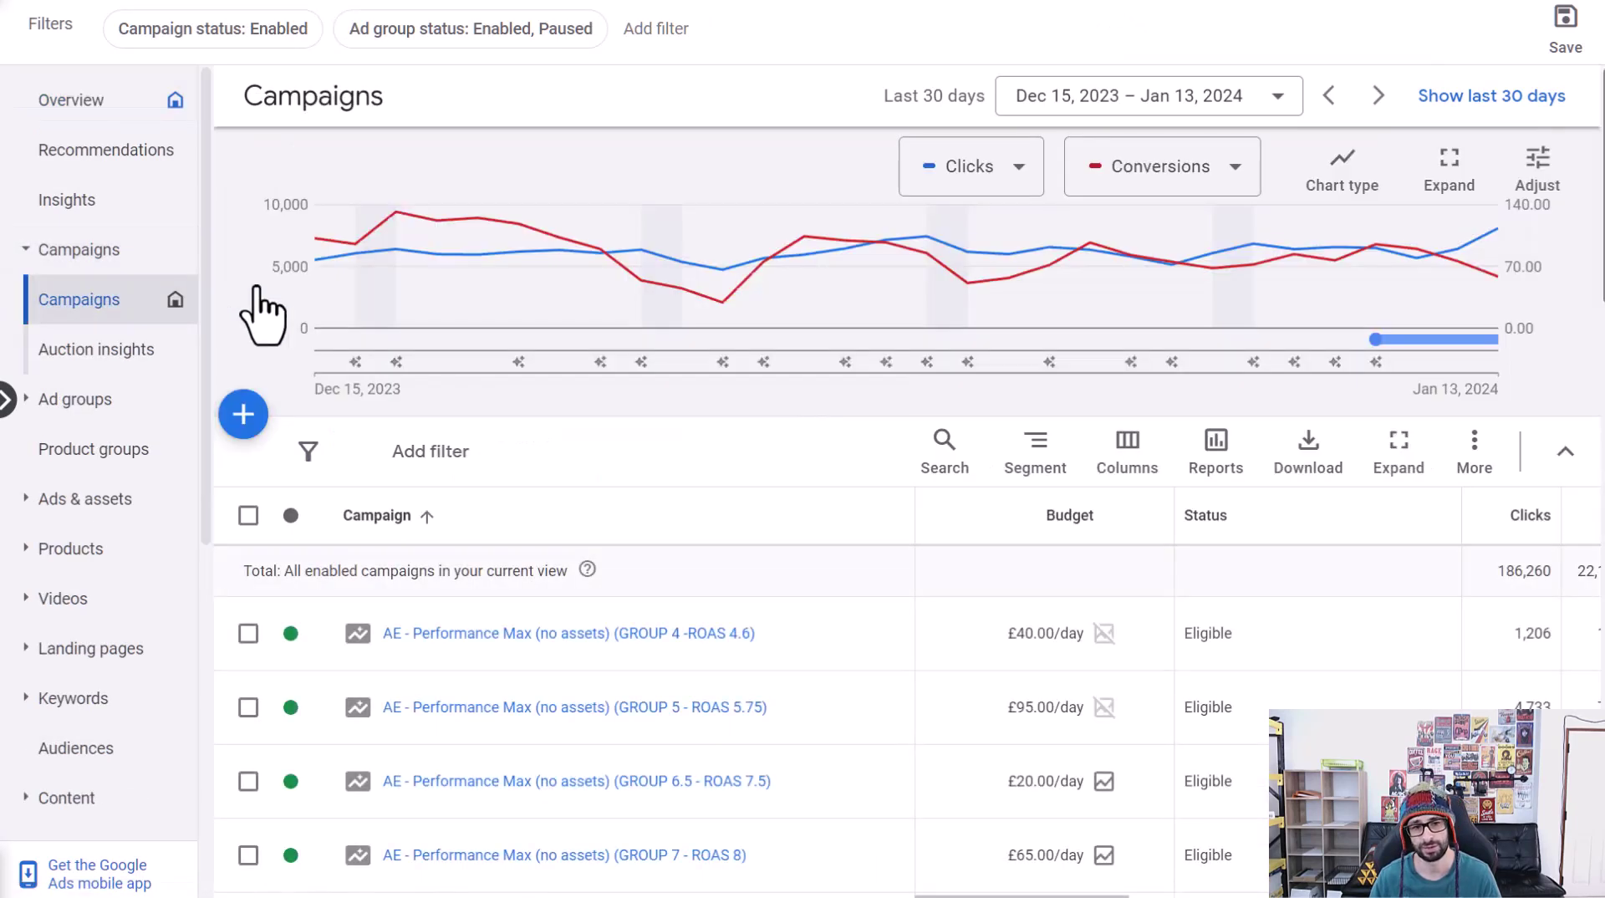
# Open the asset groups of the campaign AE - Performance Max (no assets) (GROUP 4 -ROAS 4.6)
pyautogui.click(782, 632)
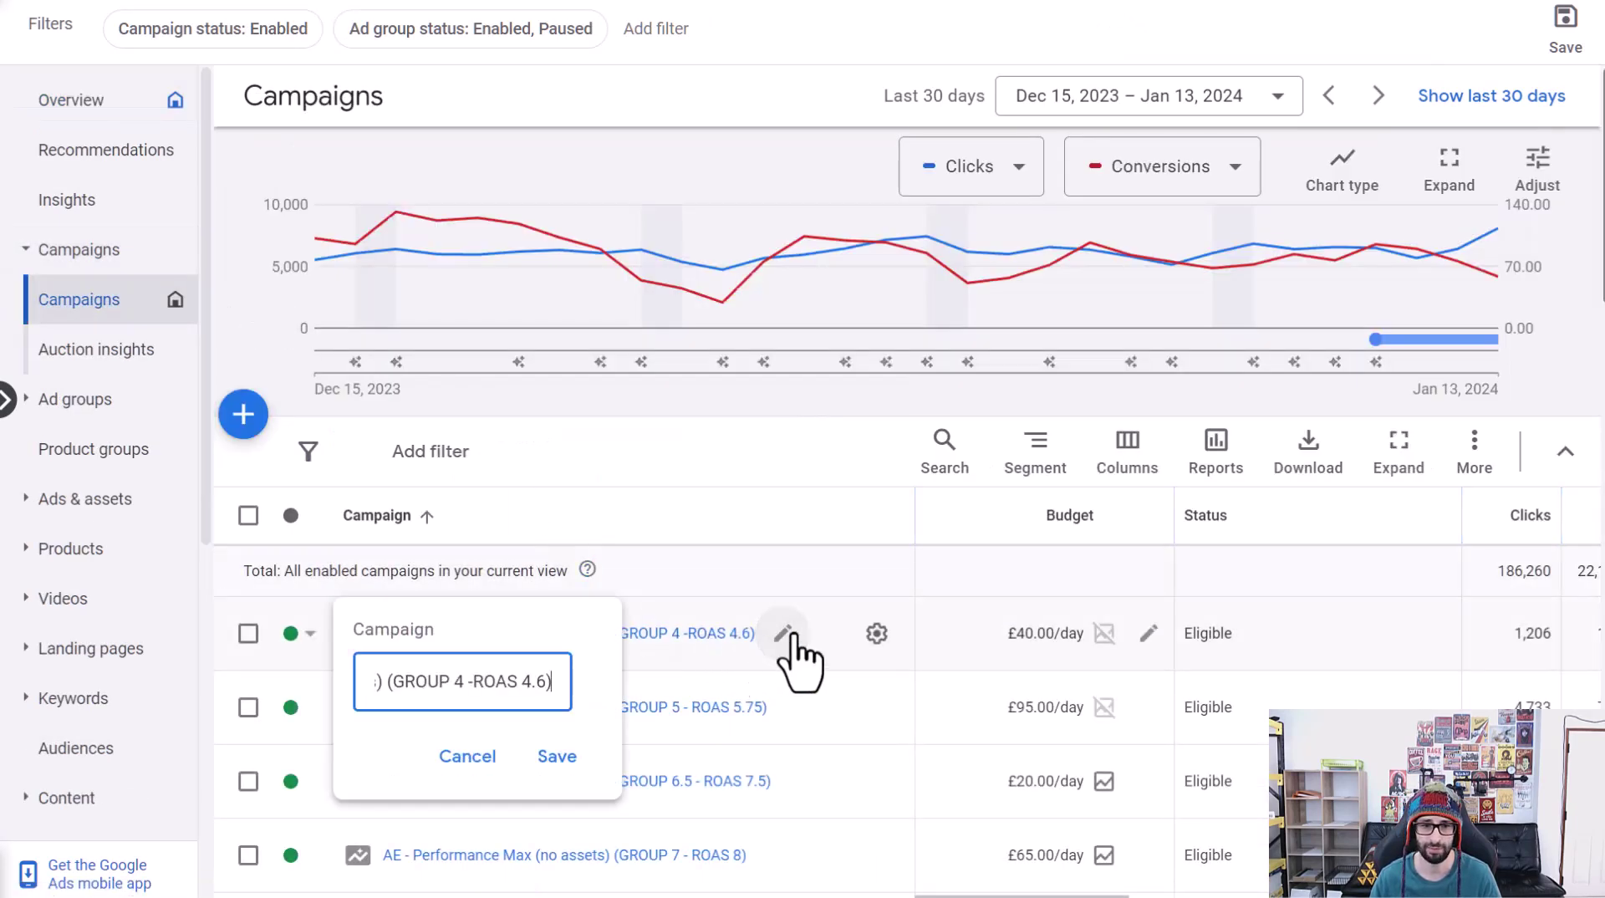
pyautogui.click(557, 755)
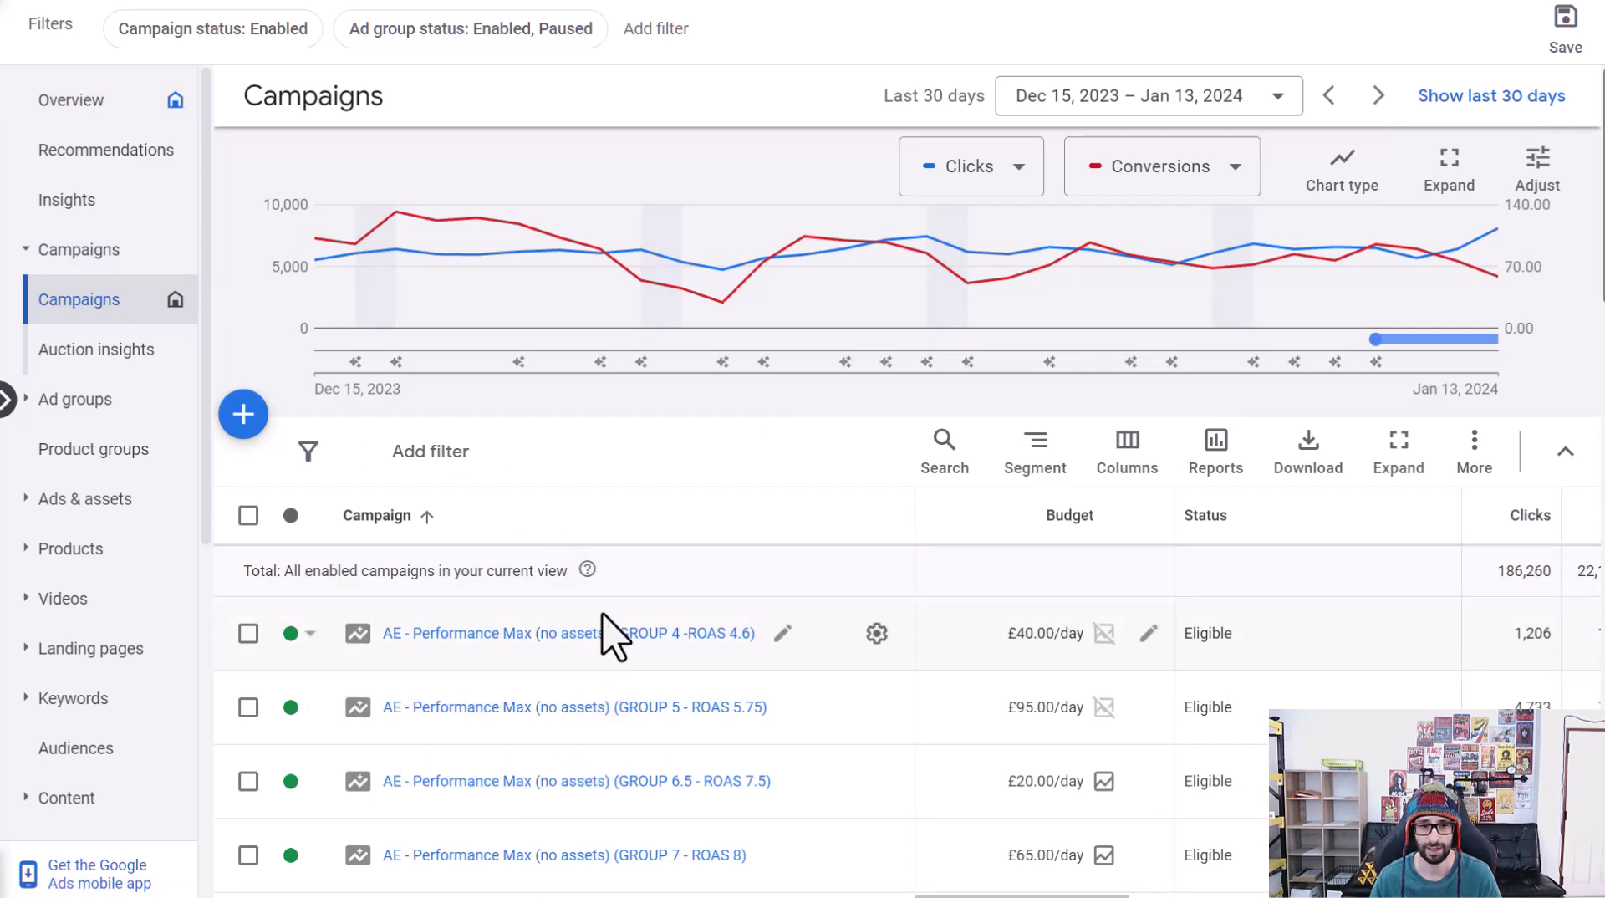
pyautogui.click(594, 633)
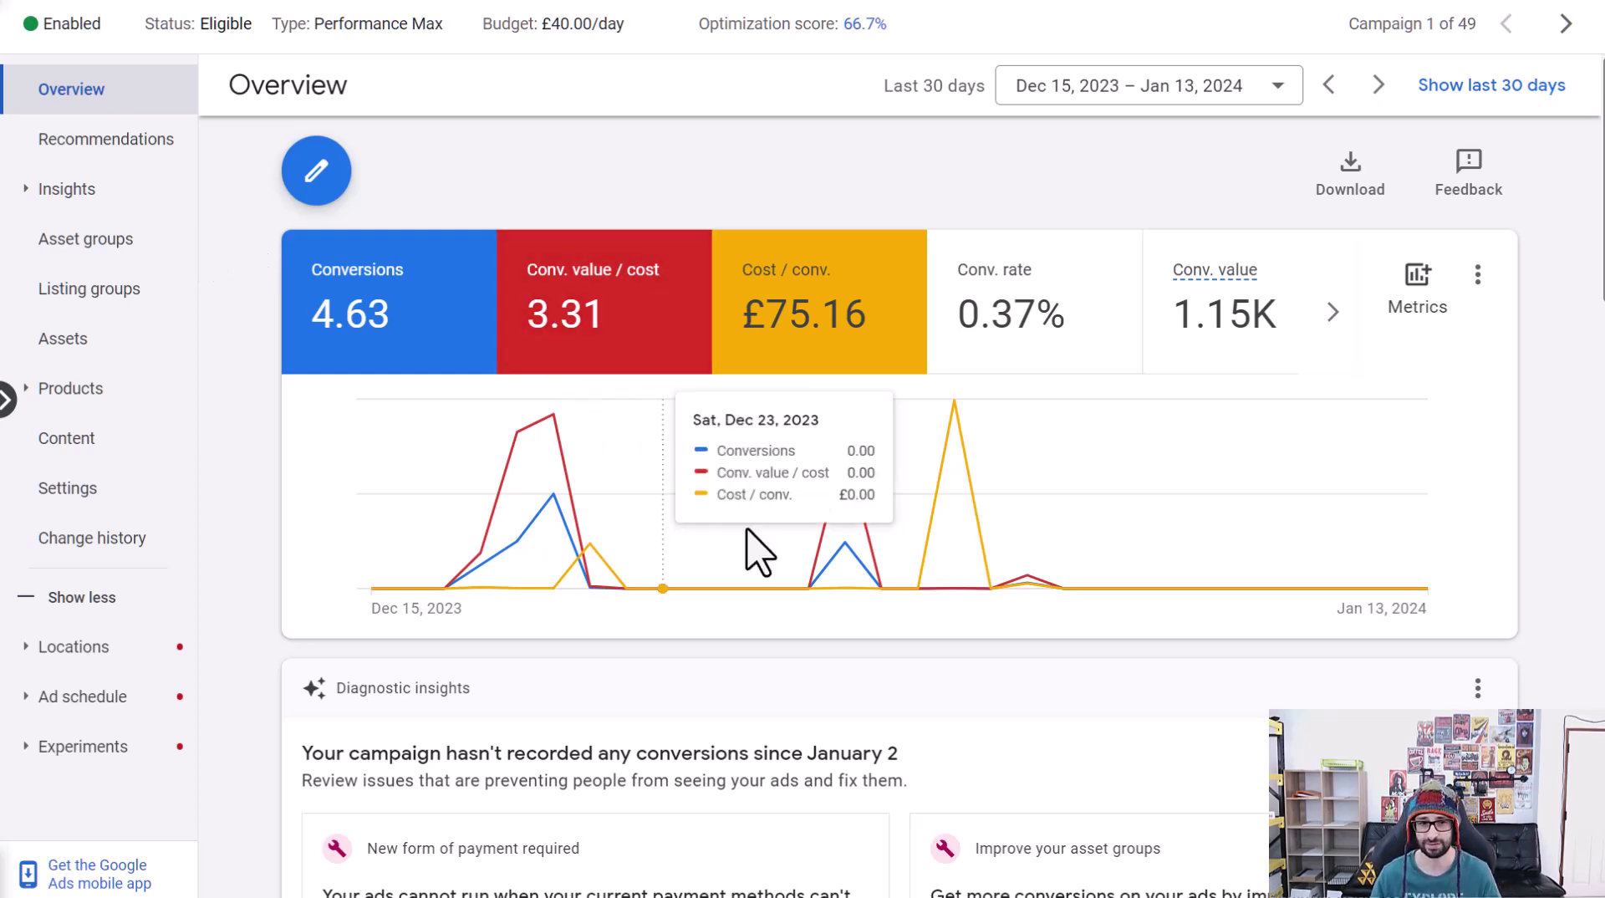
pyautogui.click(143, 242)
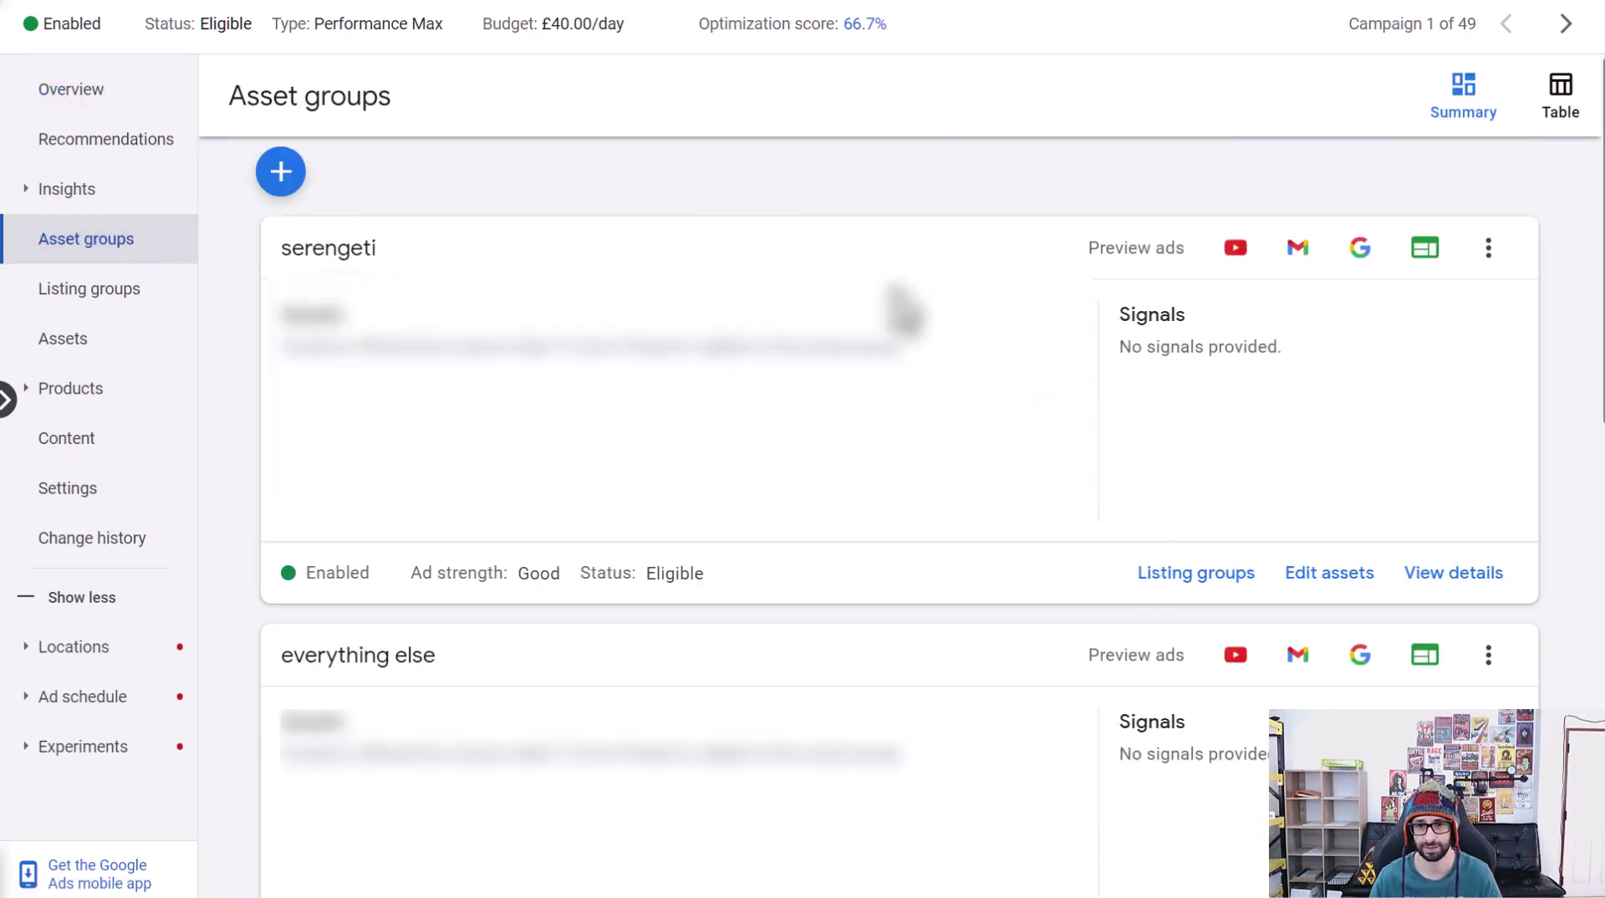
# Look through the campaign's asset groups and open the listing groups of the fendi asset group
pyautogui.scroll(-2, 895, 321)
pyautogui.scroll(2, 423, 251)
pyautogui.scroll(-6, 555, 519)
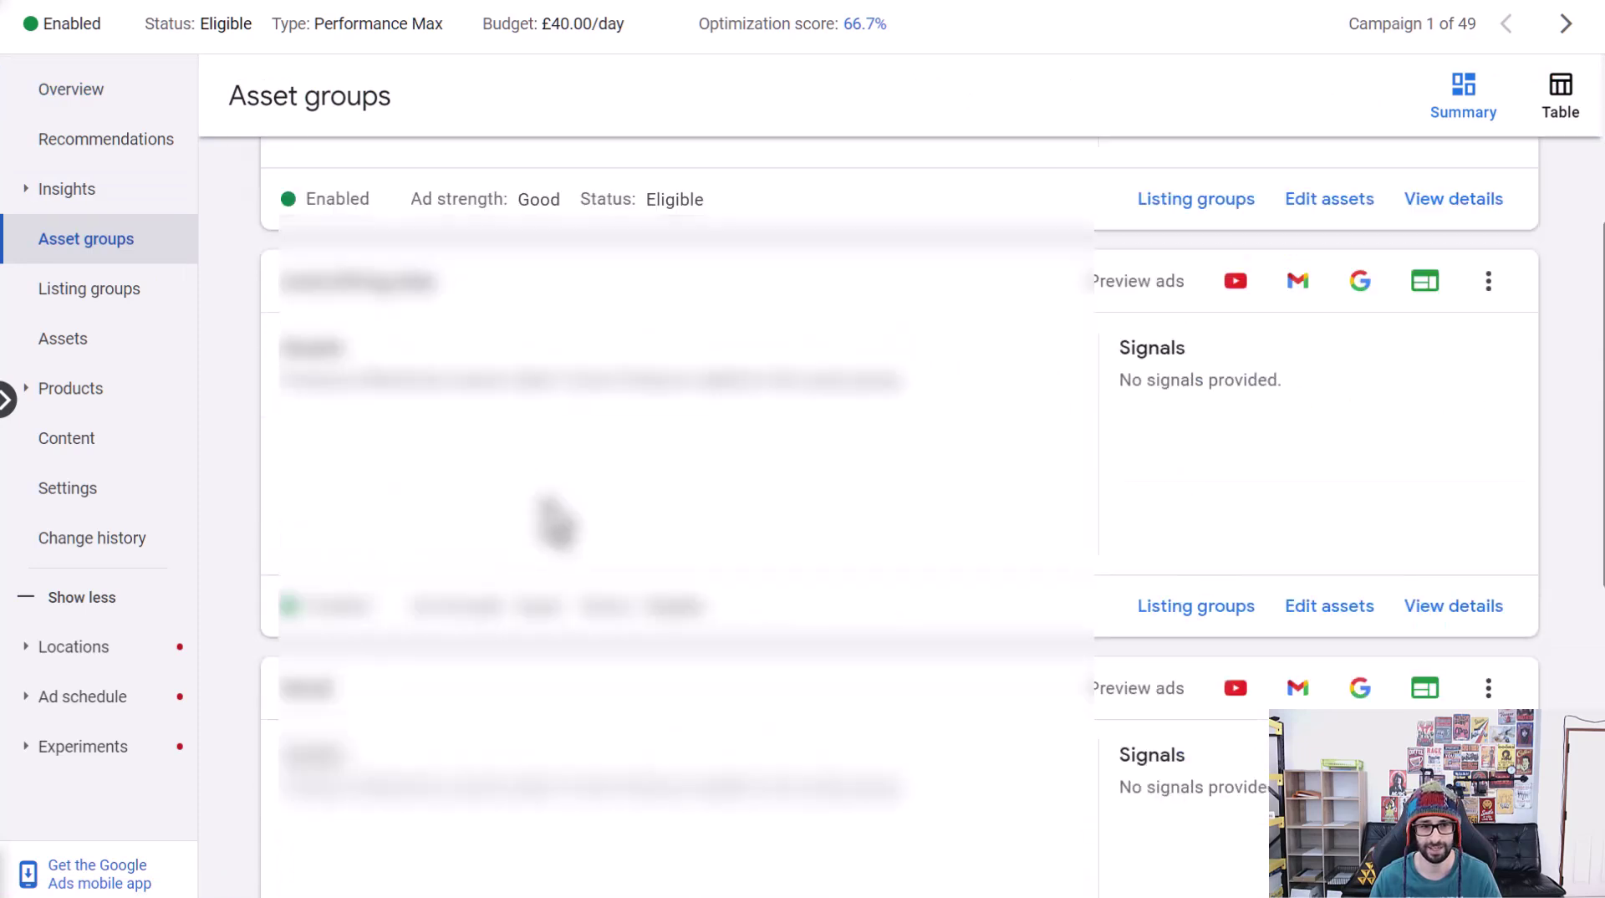
pyautogui.scroll(-2, 1207, 660)
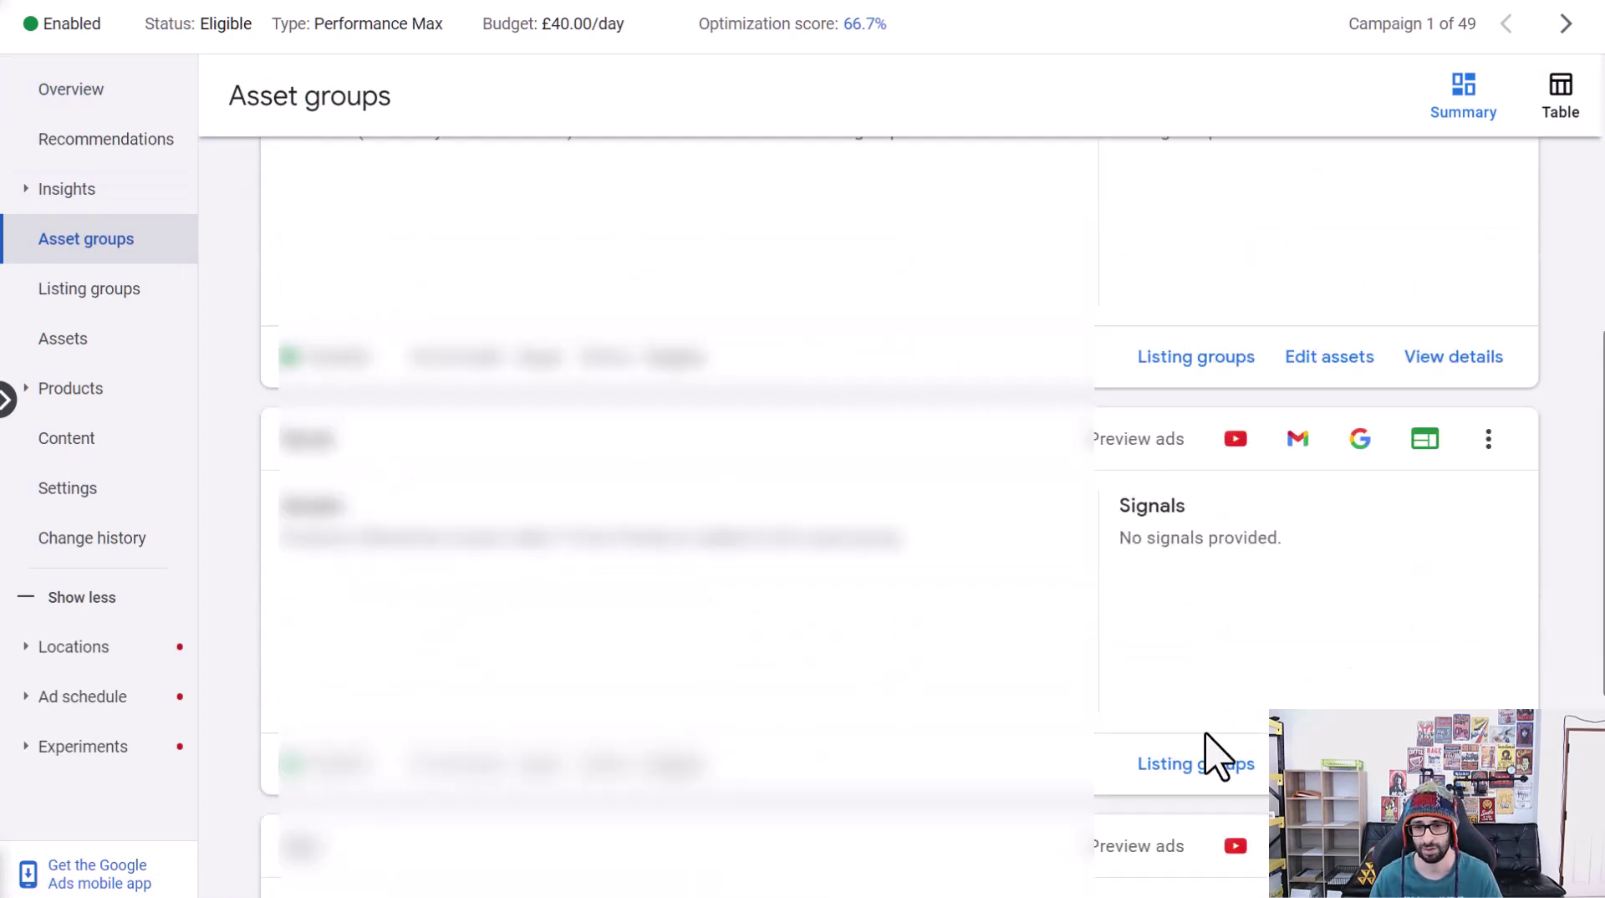
pyautogui.click(1206, 763)
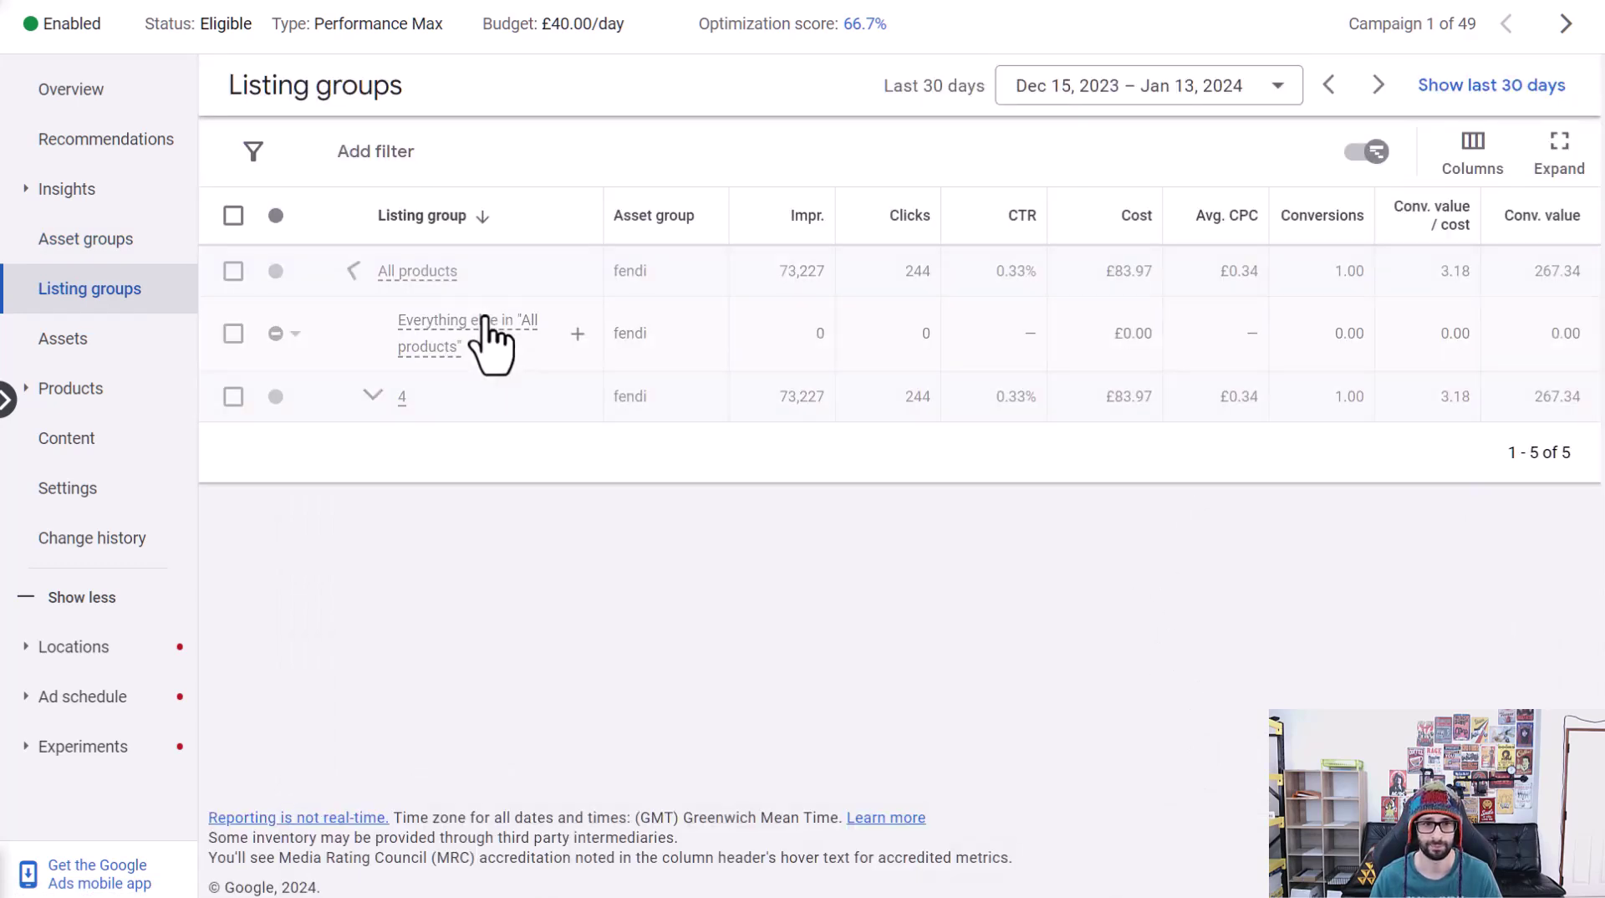
# Inspect the subdivisions of All products by Custom label 1 and of group 4 by Custom label 2 without saving
pyautogui.click(576, 269)
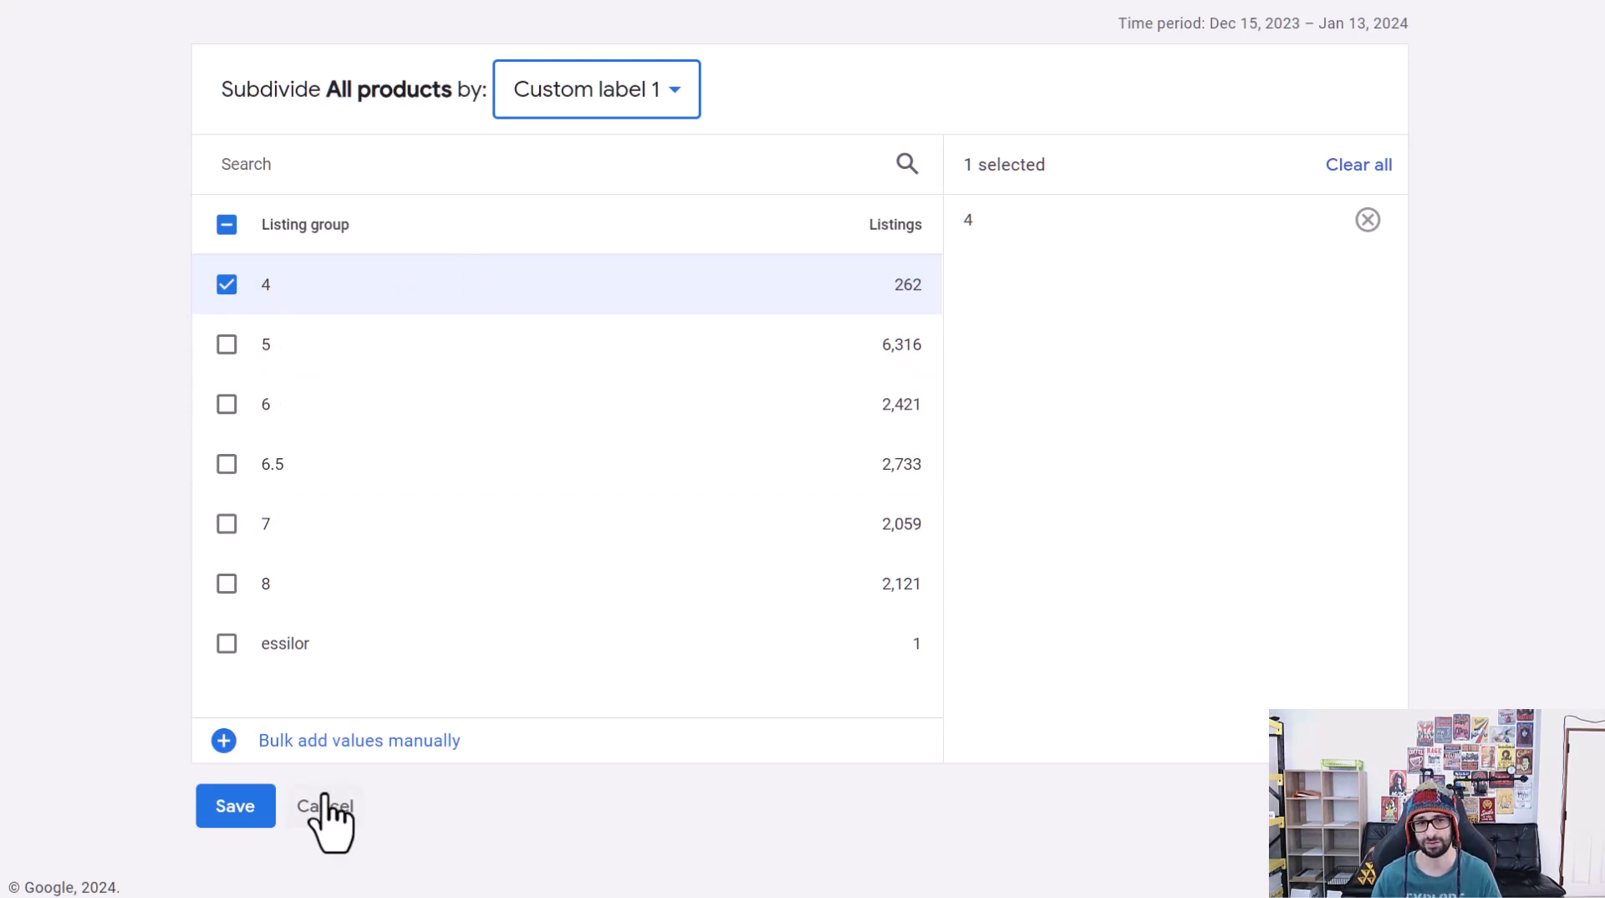
pyautogui.click(325, 799)
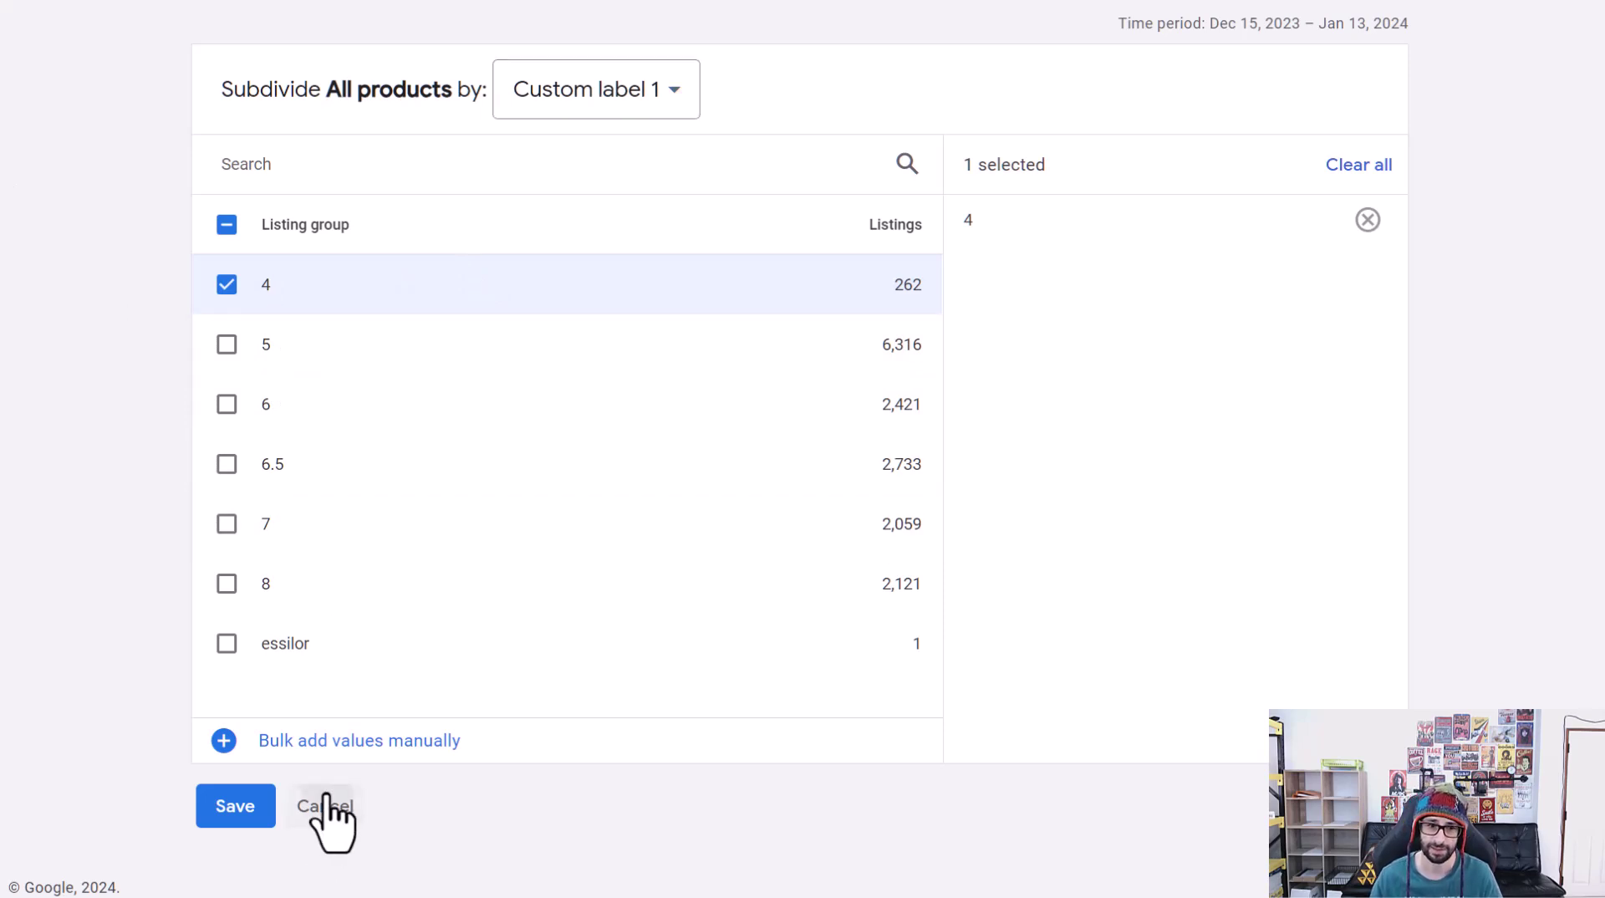
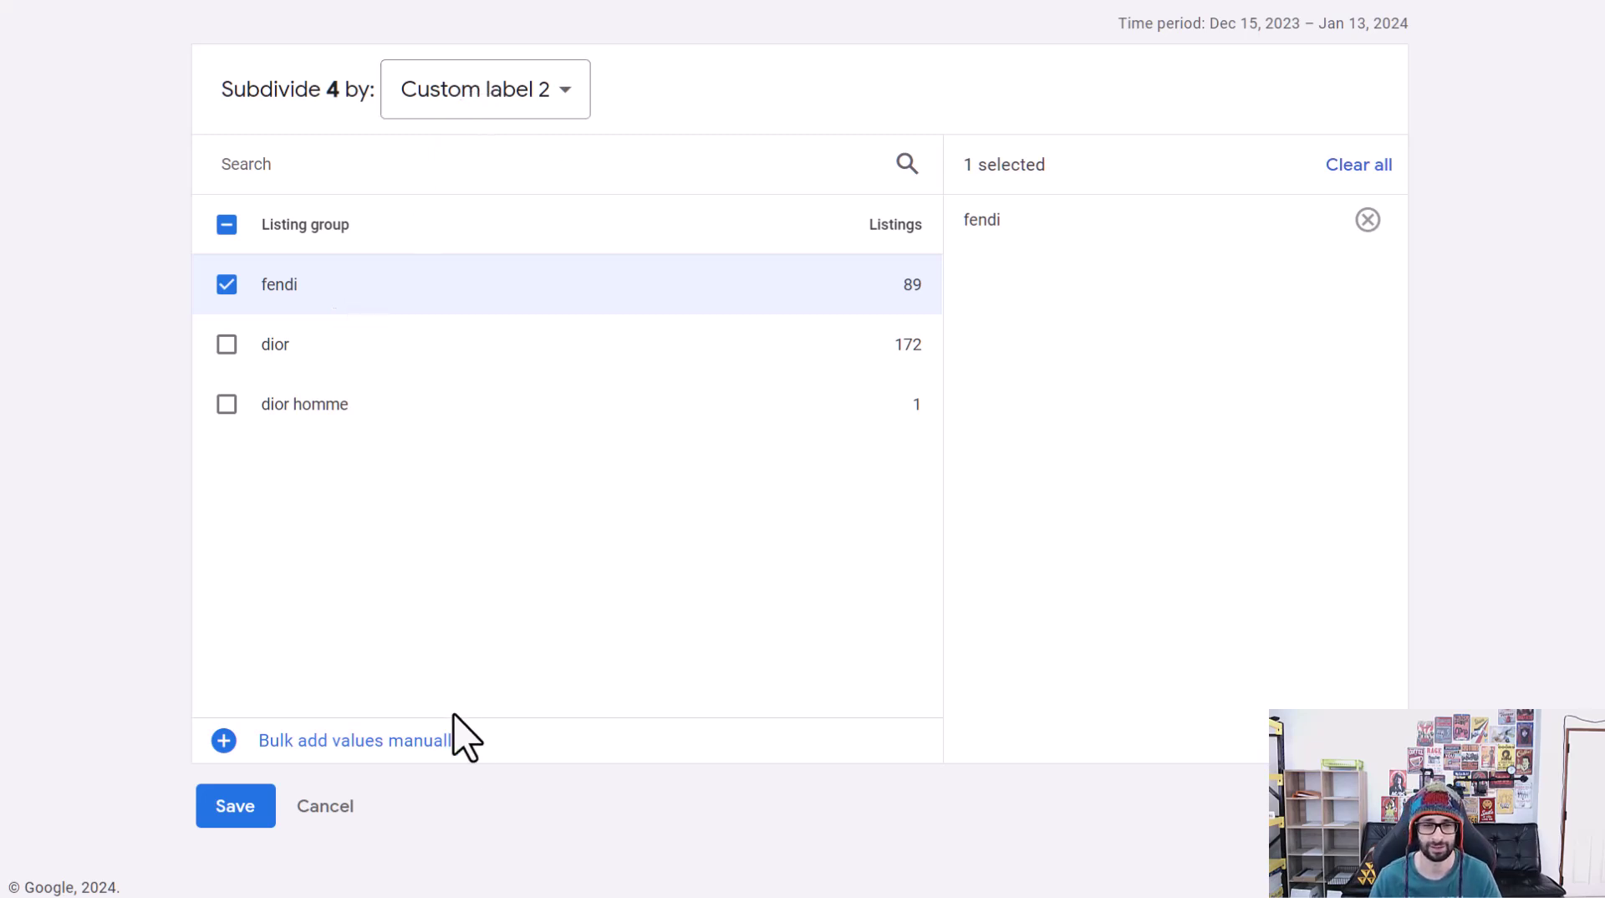
pyautogui.click(322, 807)
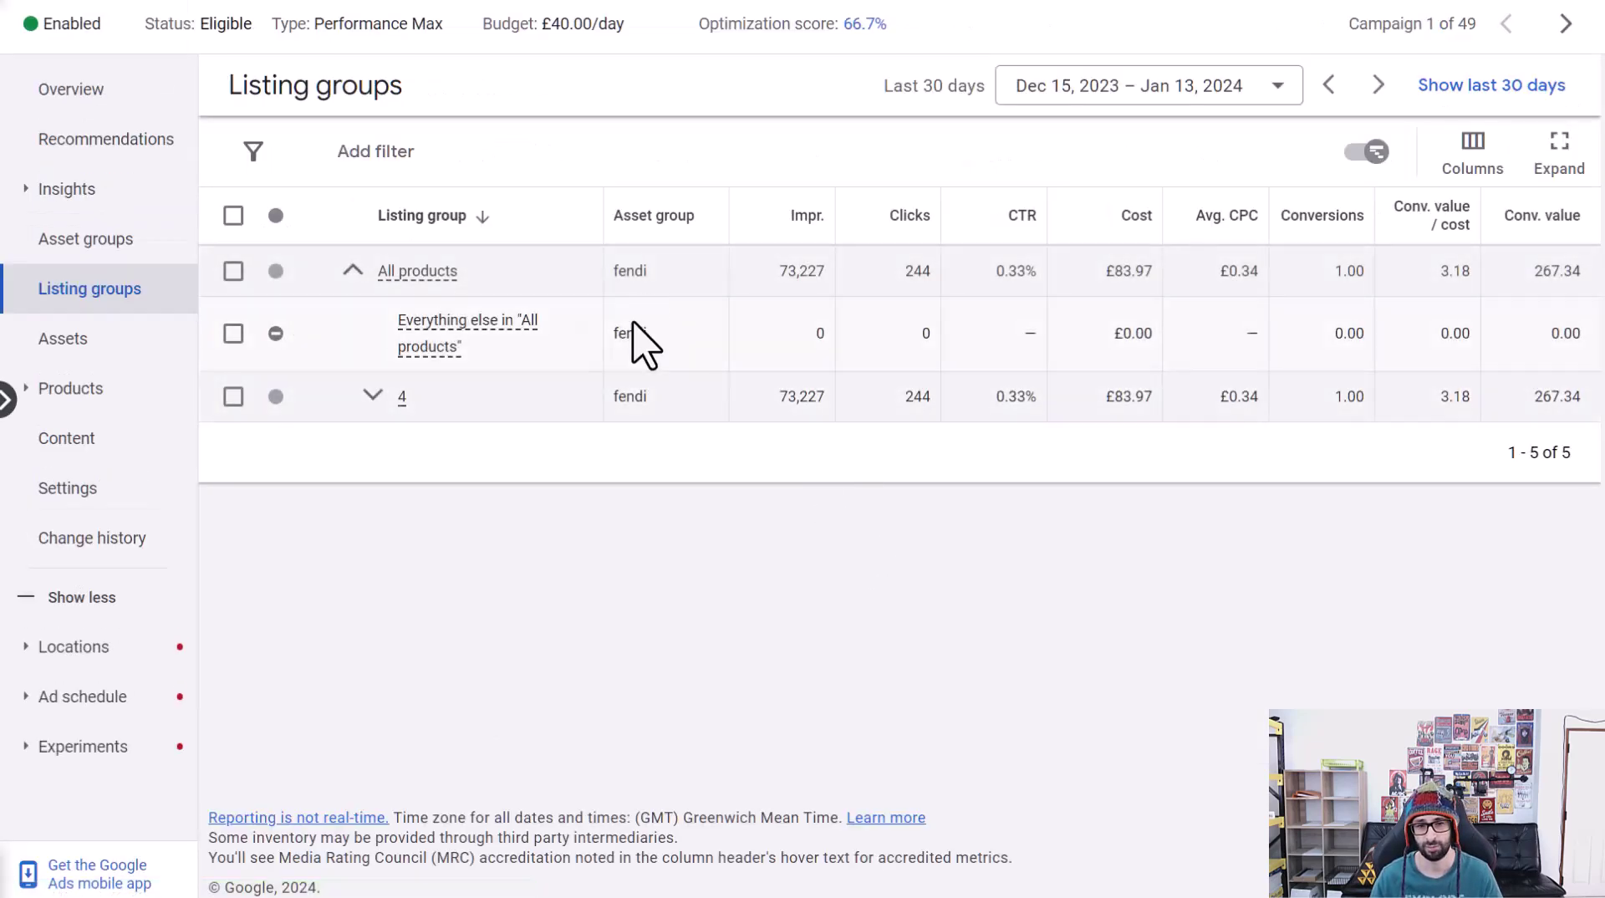
# Inspect subdividing fendi under group 4 by Item ID with all its products selected, leave without saving, and expand group 4 again
pyautogui.click(374, 396)
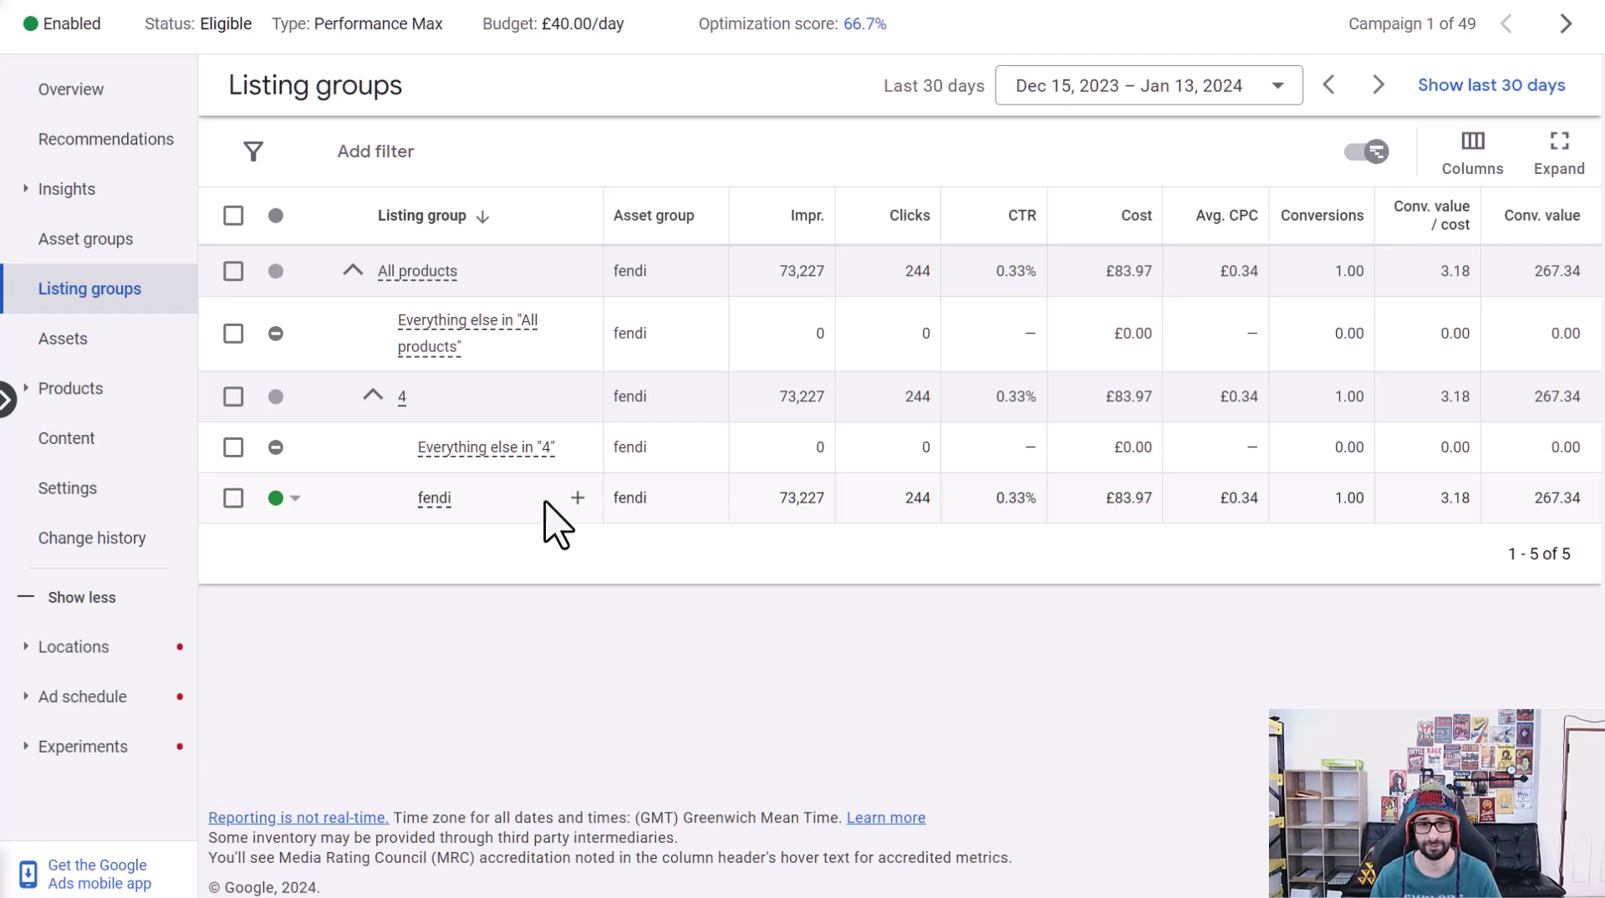
pyautogui.click(577, 499)
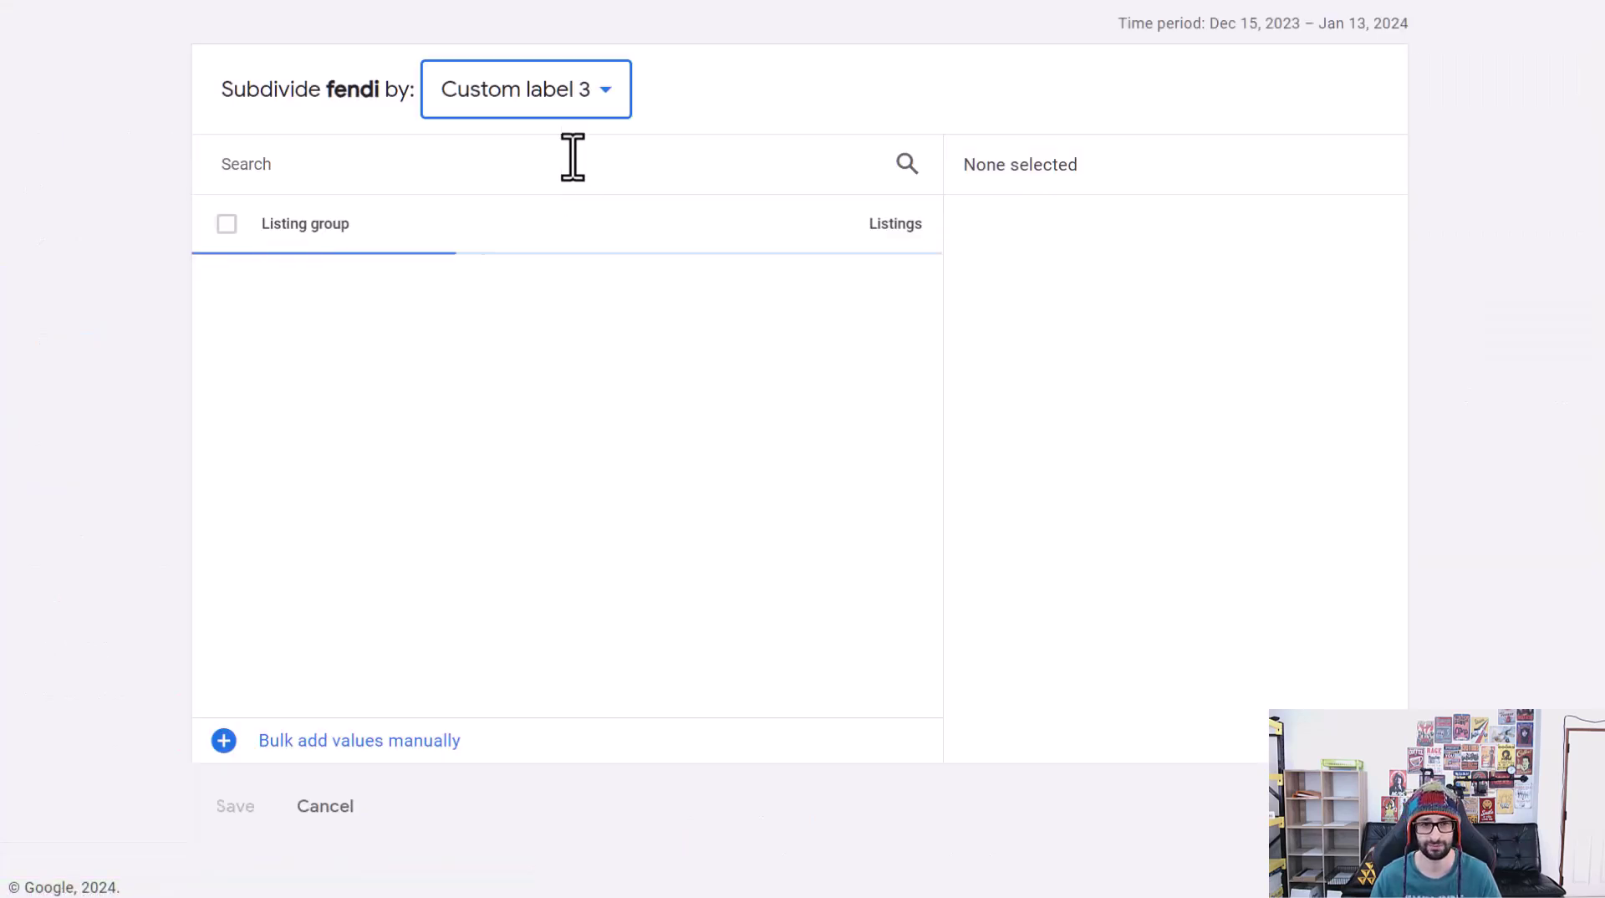
pyautogui.click(576, 102)
pyautogui.click(521, 240)
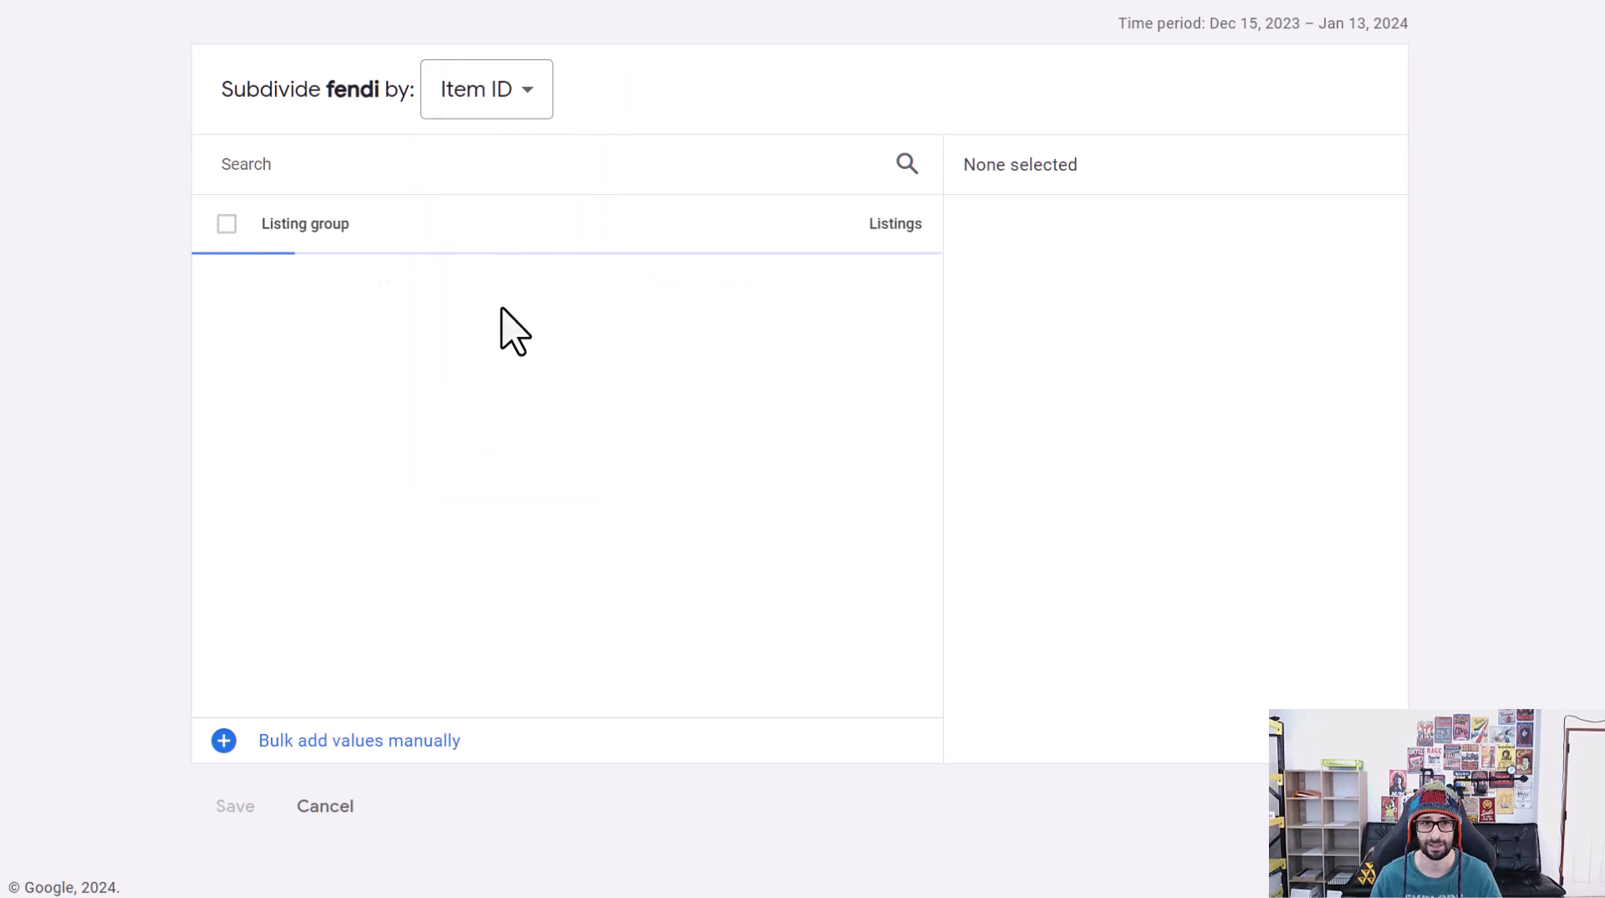
pyautogui.click(226, 224)
pyautogui.scroll(-20, 355, 440)
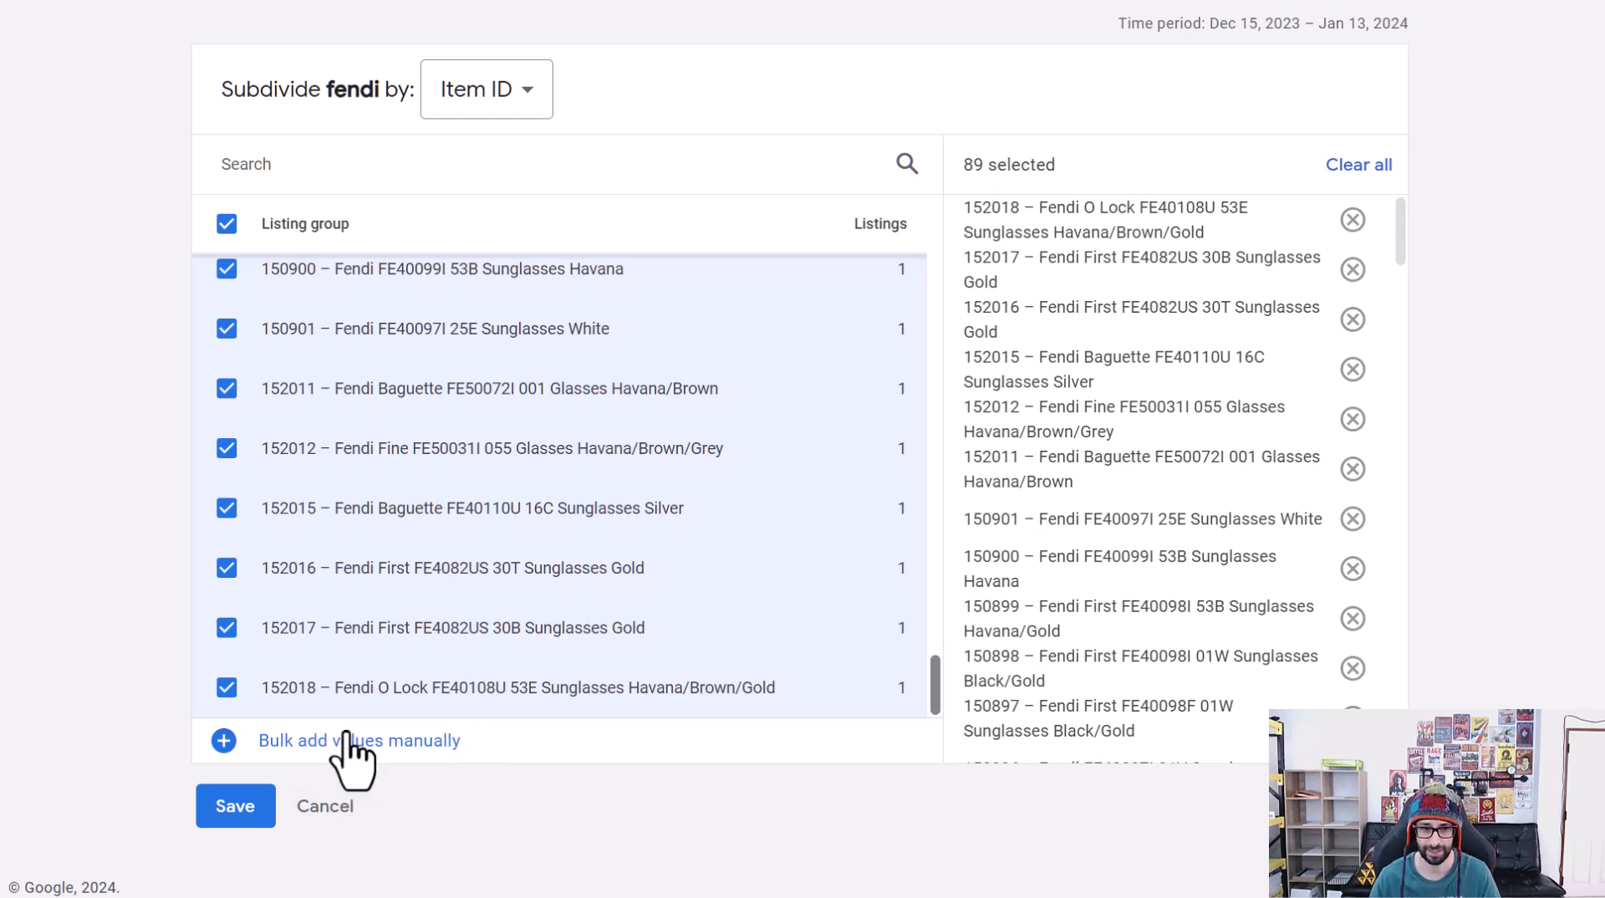
pyautogui.click(330, 814)
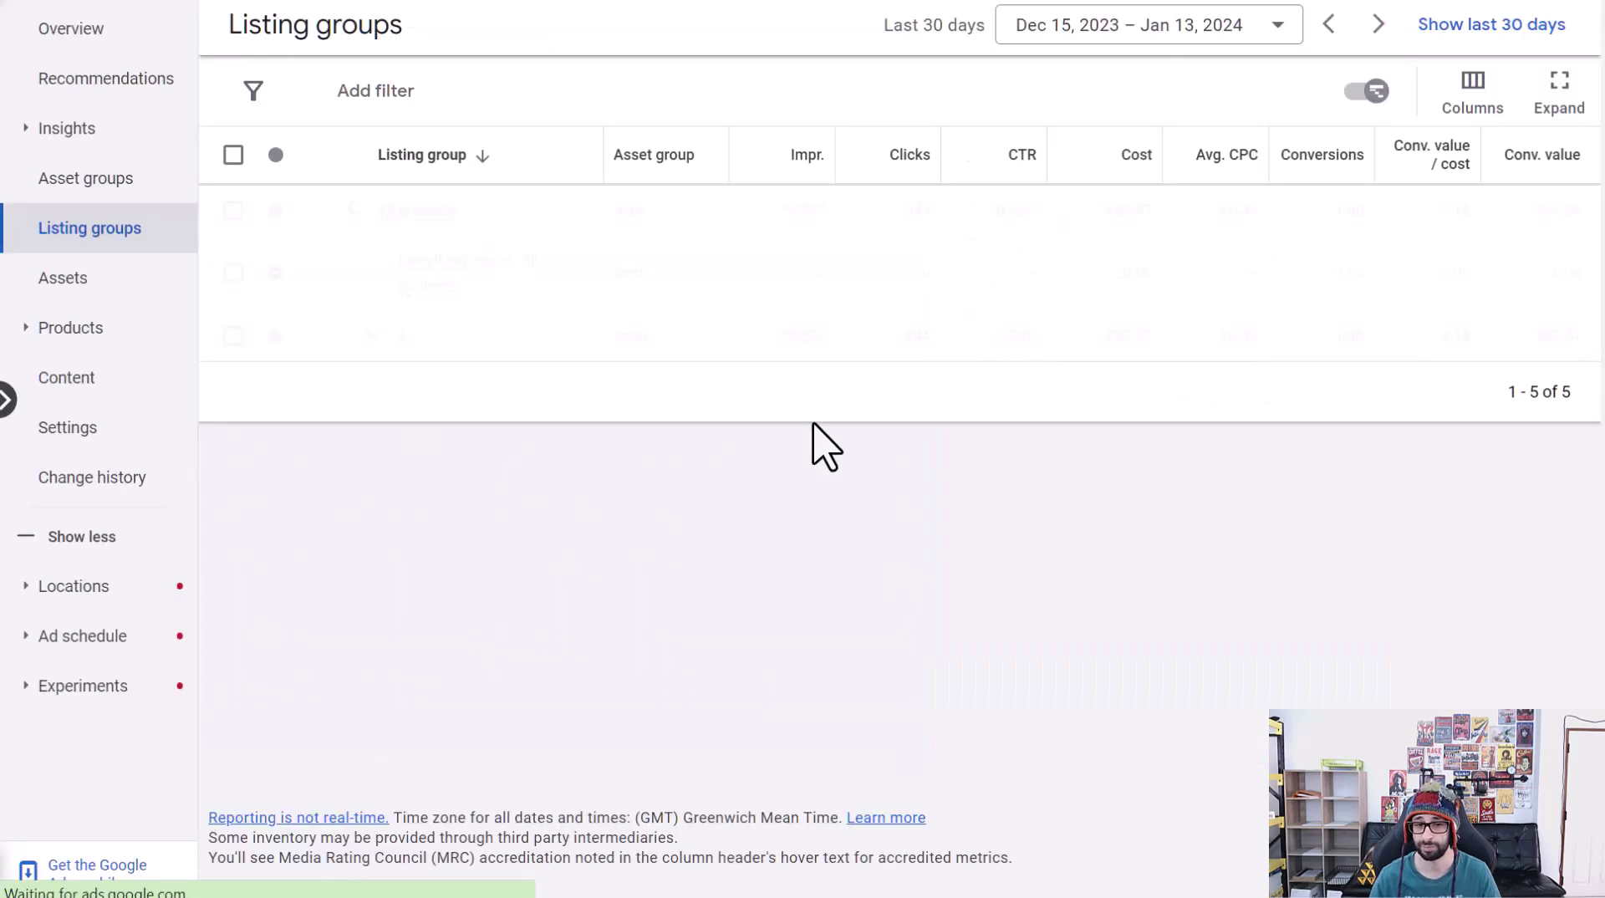
pyautogui.click(373, 396)
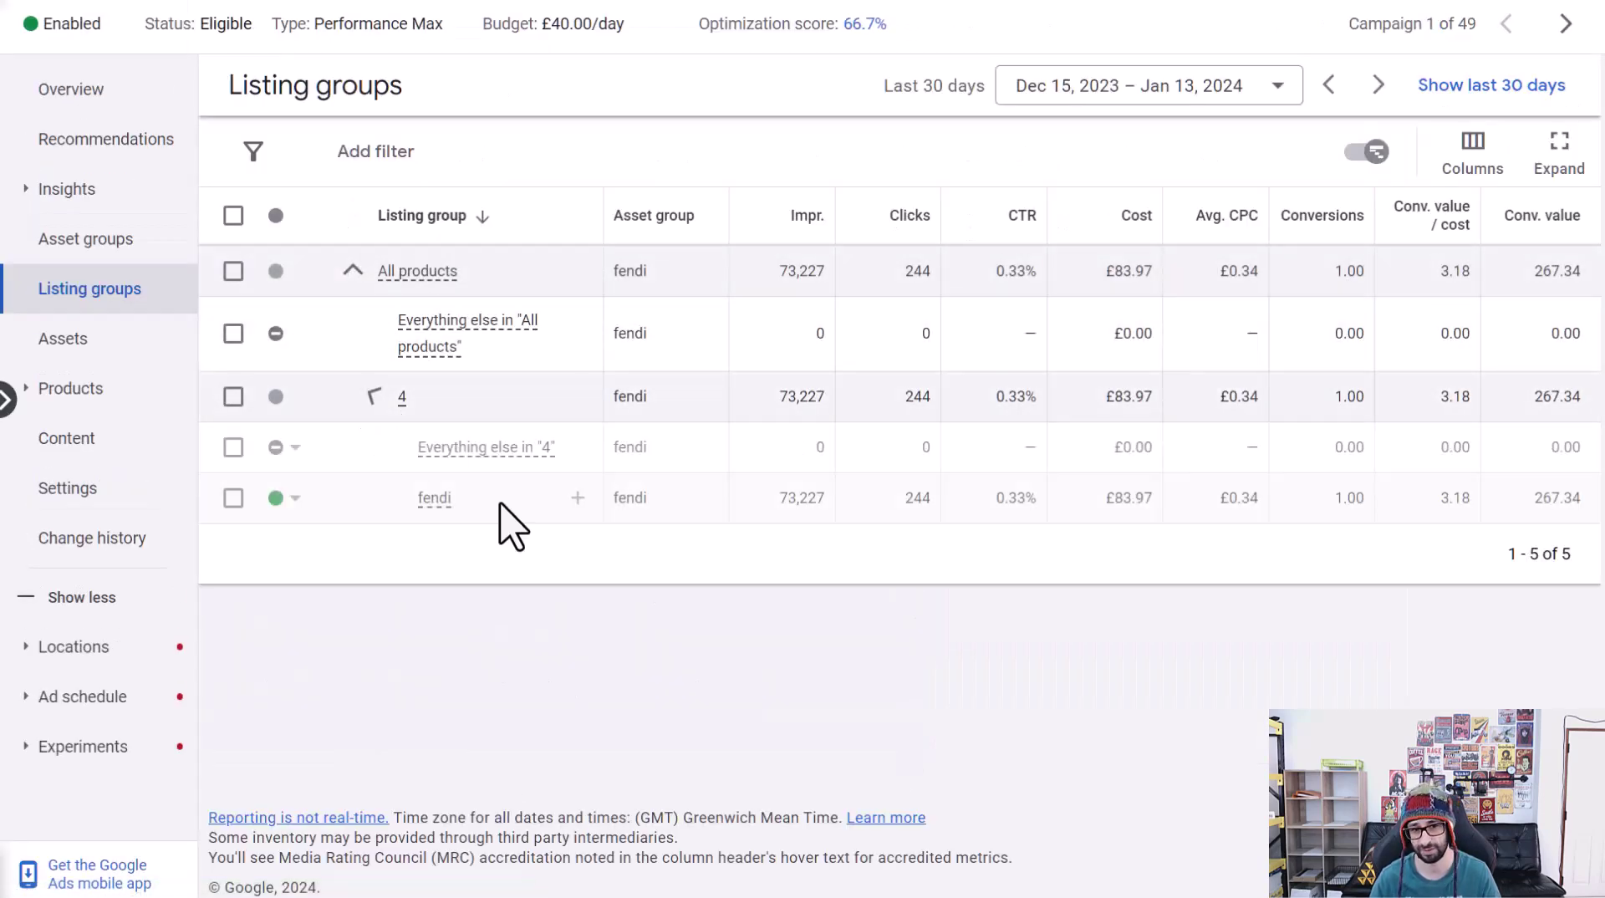